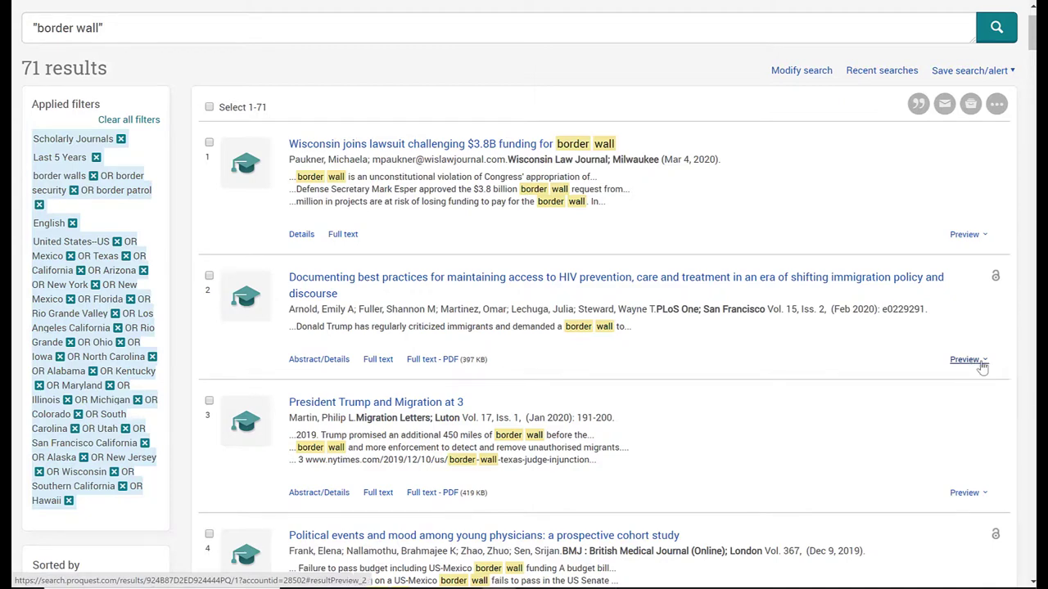
click(981, 365)
scroll(728, 337, down, 1)
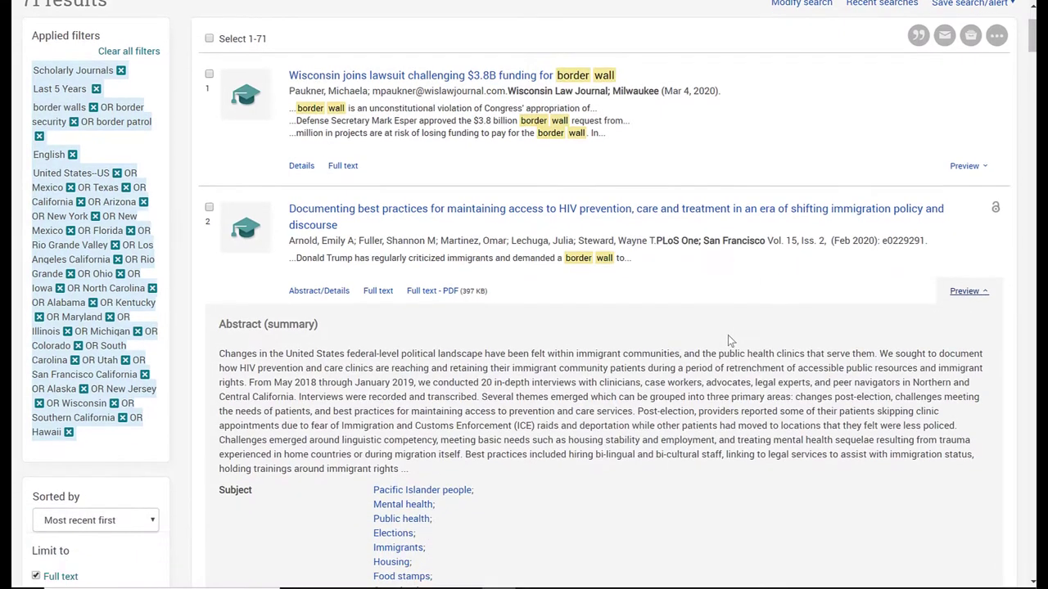
scroll(727, 335, down, 1)
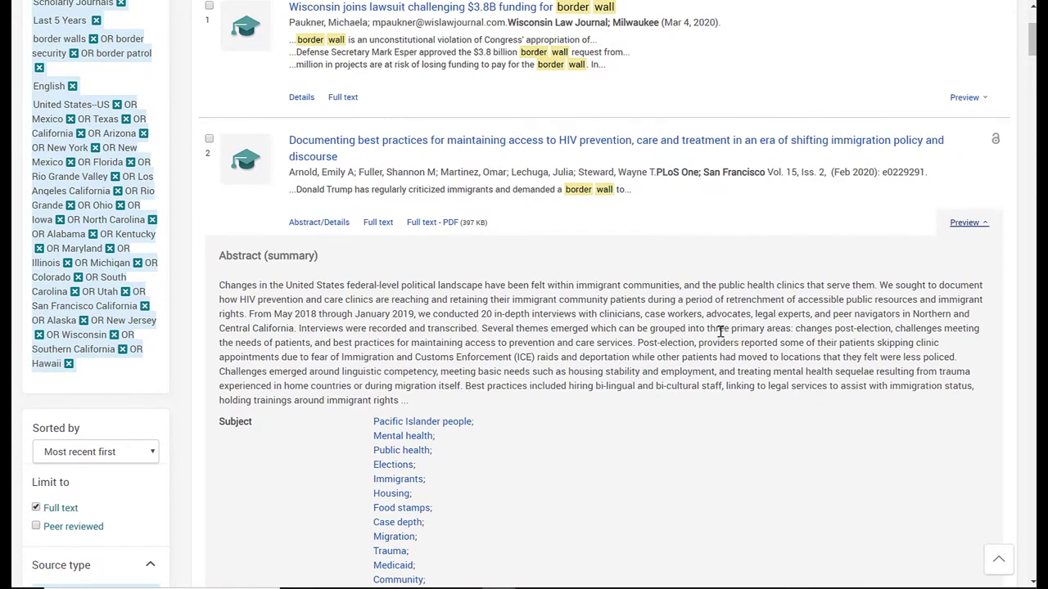
scroll(716, 330, down, 4)
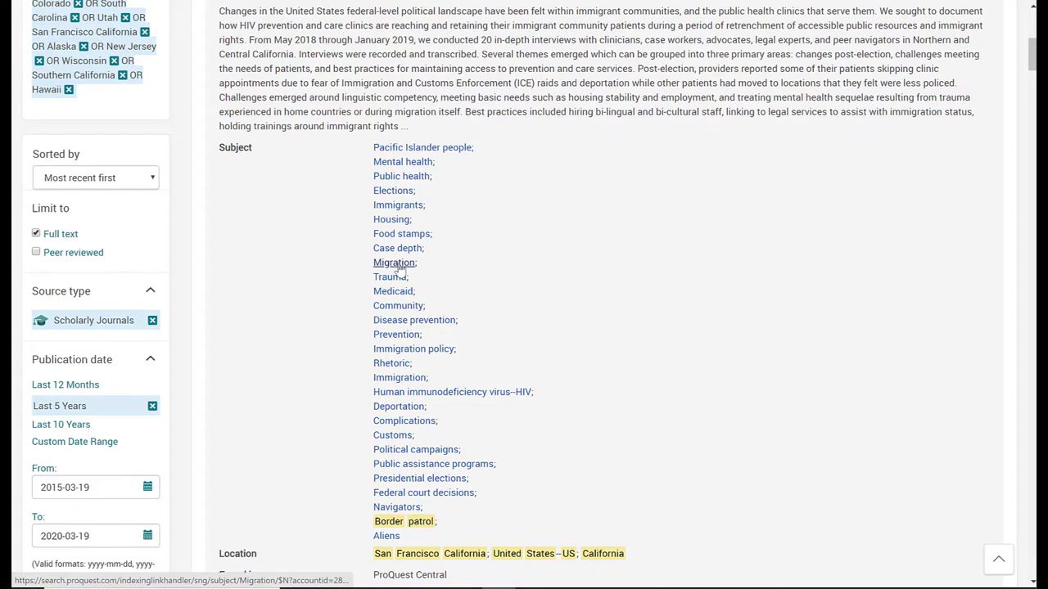
scroll(564, 295, down, 2)
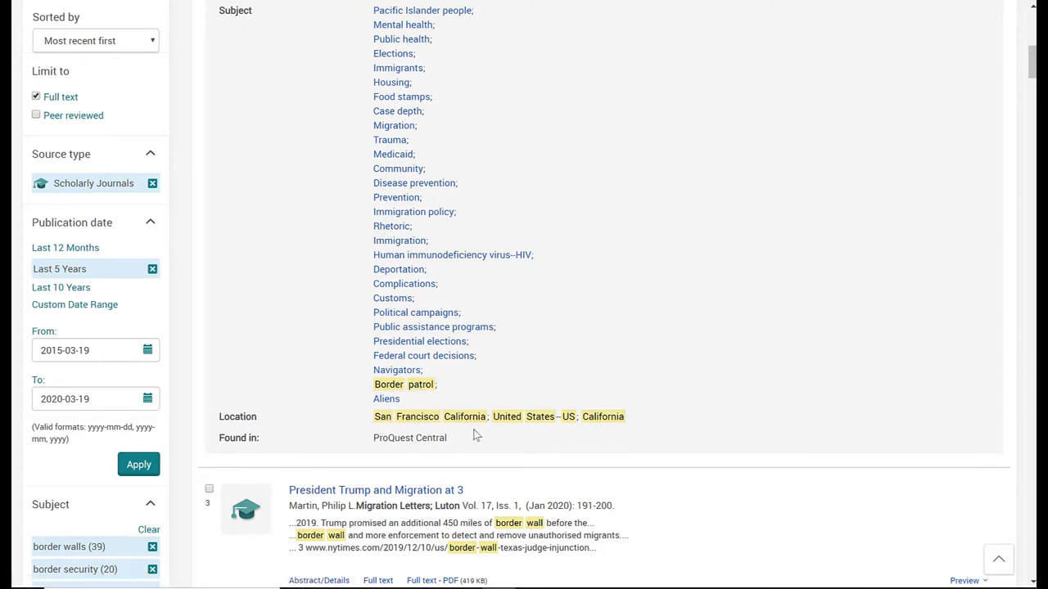
scroll(484, 434, up, 5)
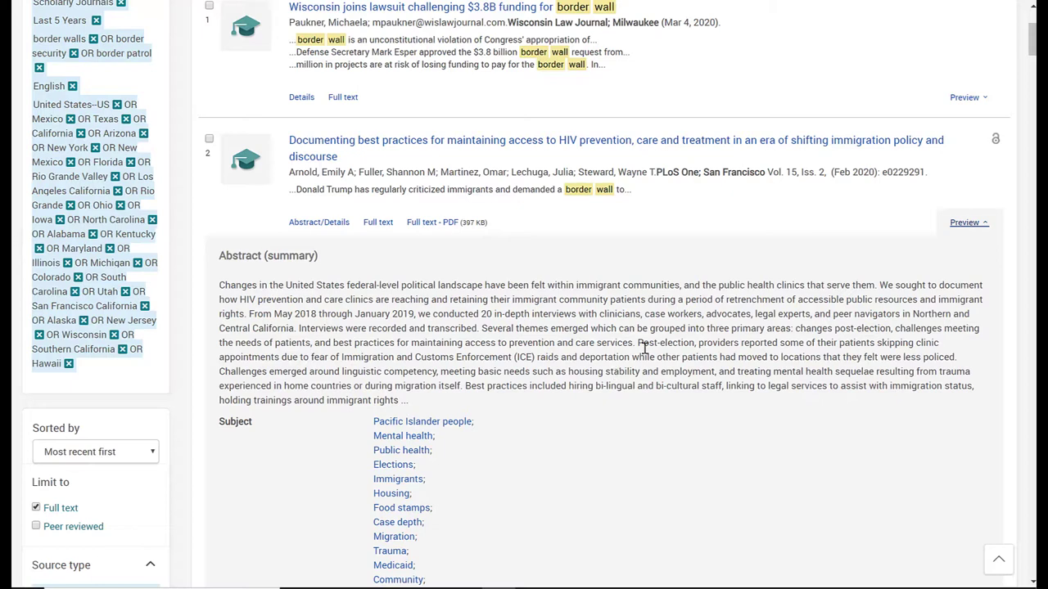
scroll(644, 348, down, 1)
scroll(655, 393, up, 2)
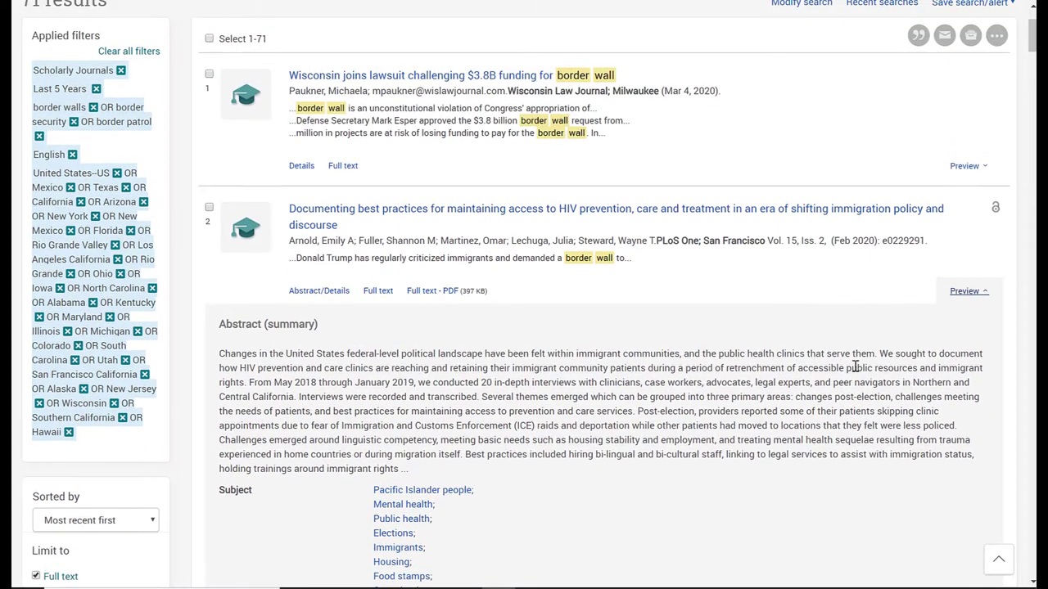
click(974, 295)
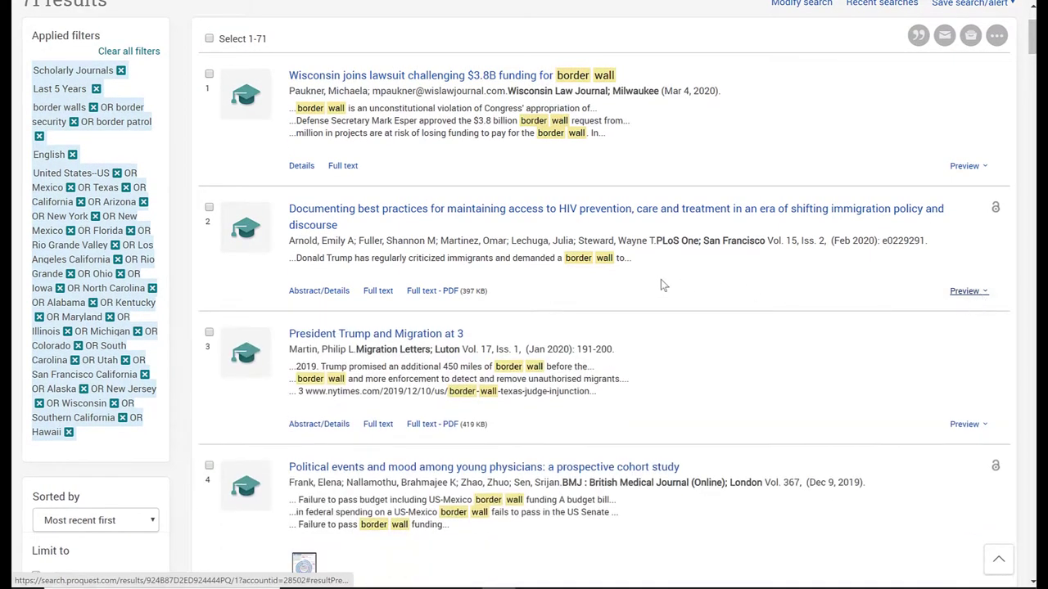
scroll(691, 290, up, 1)
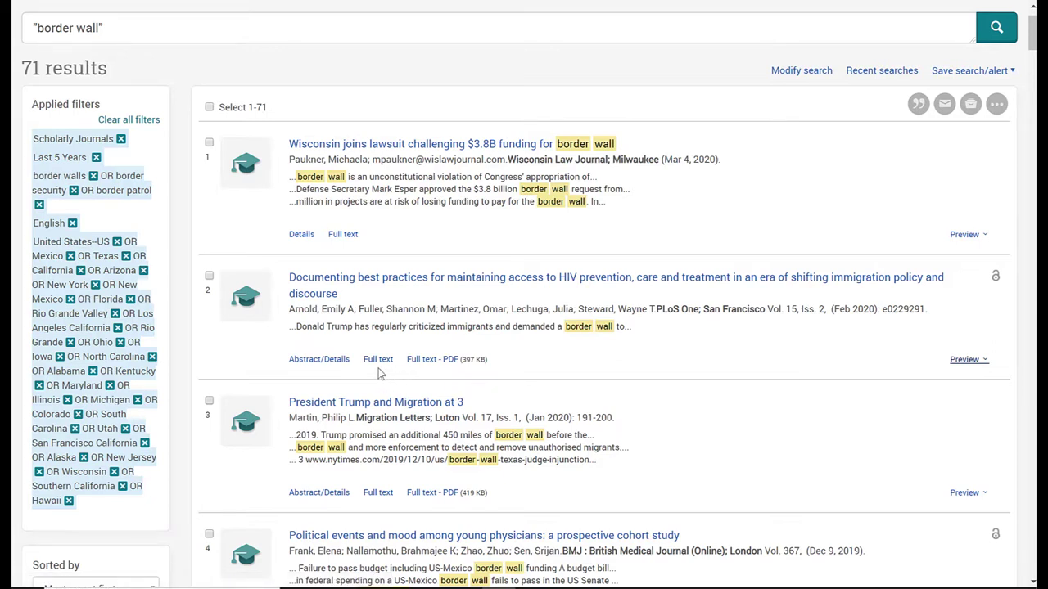
Open result 2's full text, the HIV prevention amid immigration policy article, and read through it.
click(379, 360)
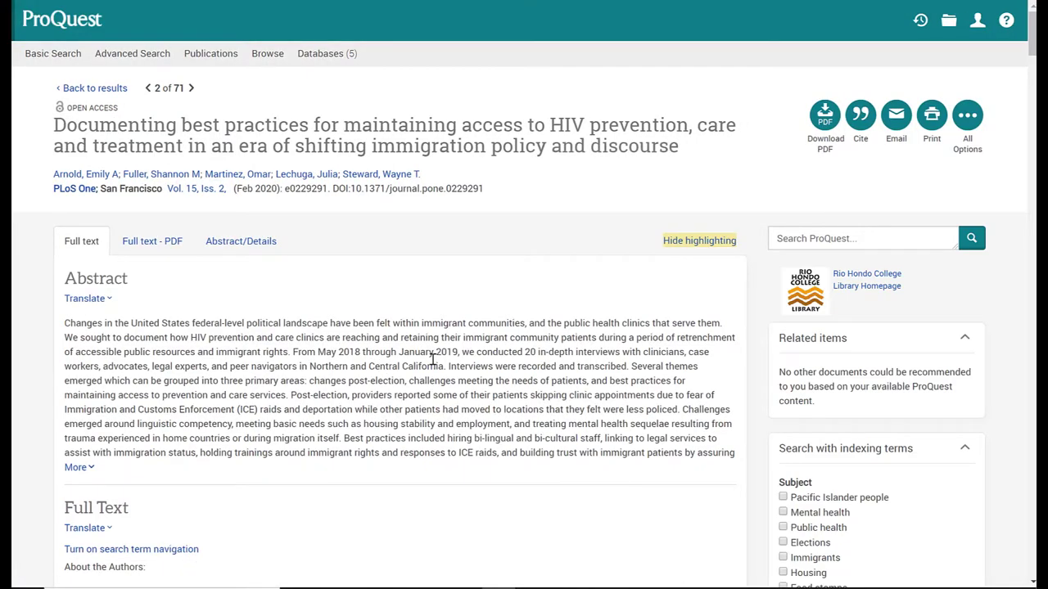
scroll(432, 360, down, 1)
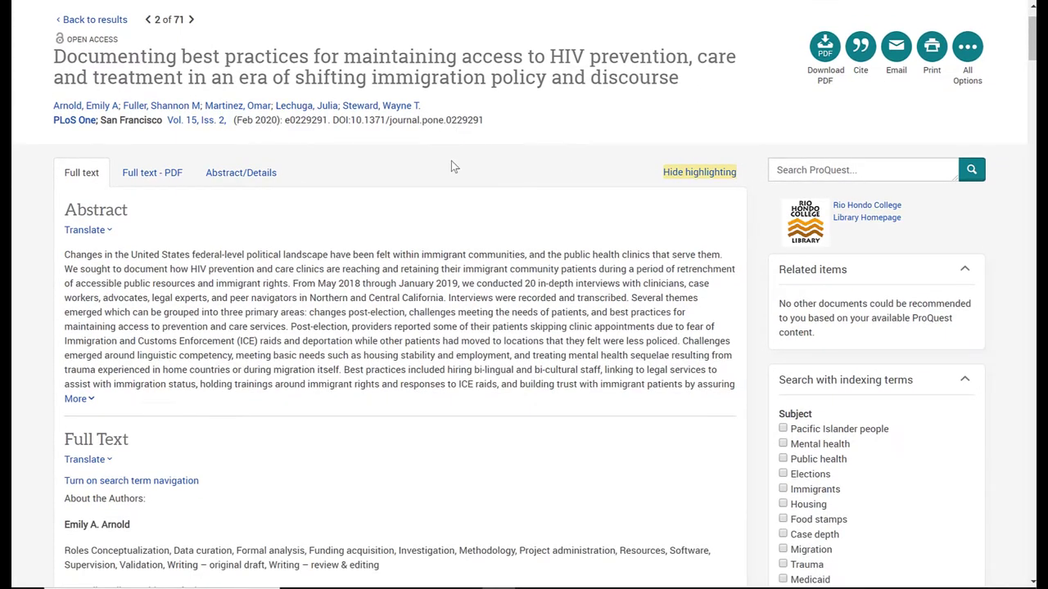
scroll(454, 163, down, 2)
scroll(456, 164, down, 1)
scroll(390, 200, down, 4)
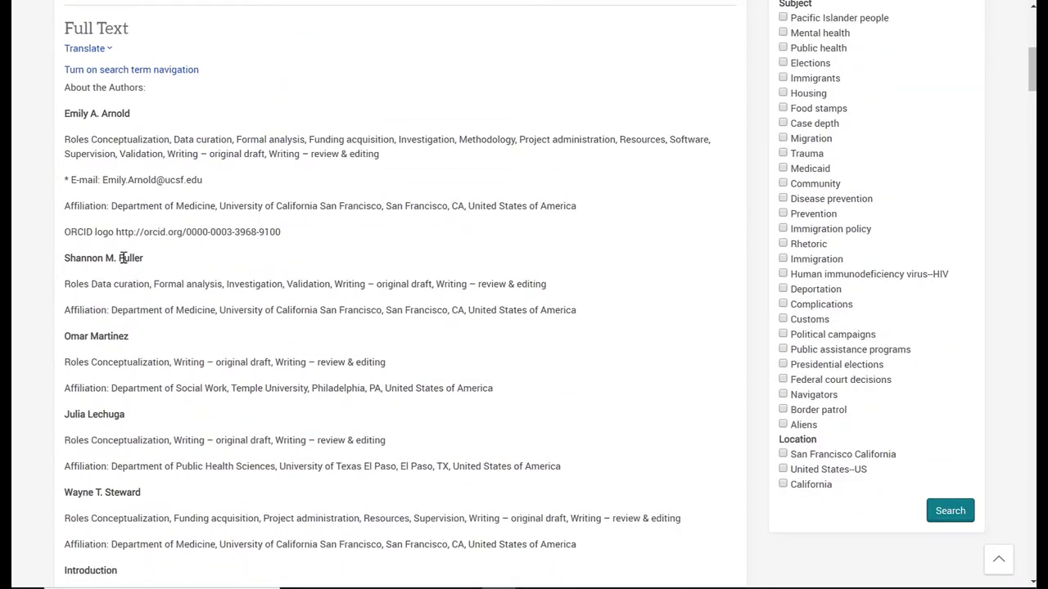
scroll(323, 307, down, 10)
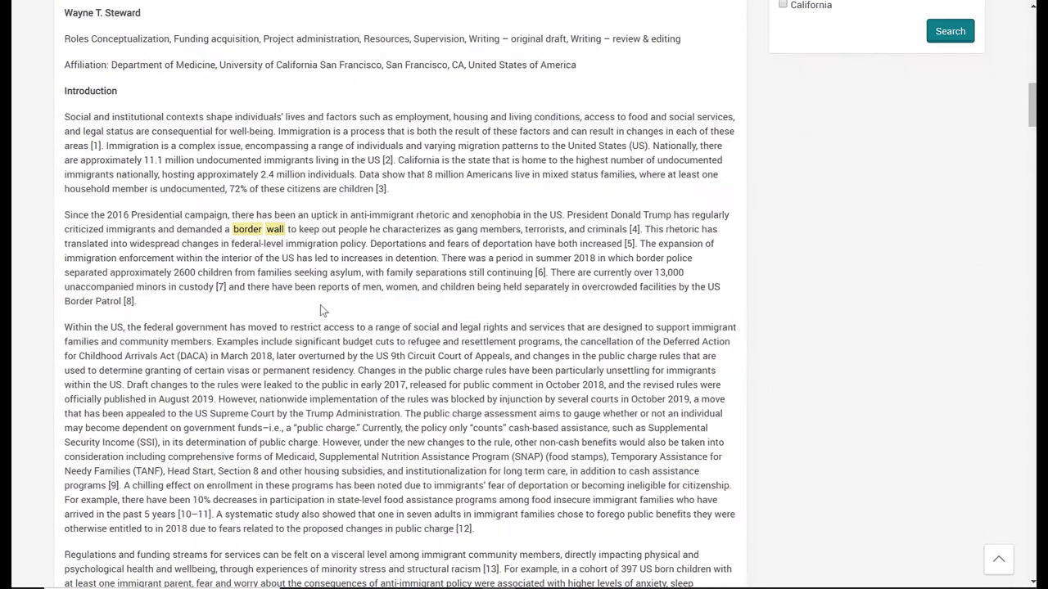
scroll(321, 309, down, 15)
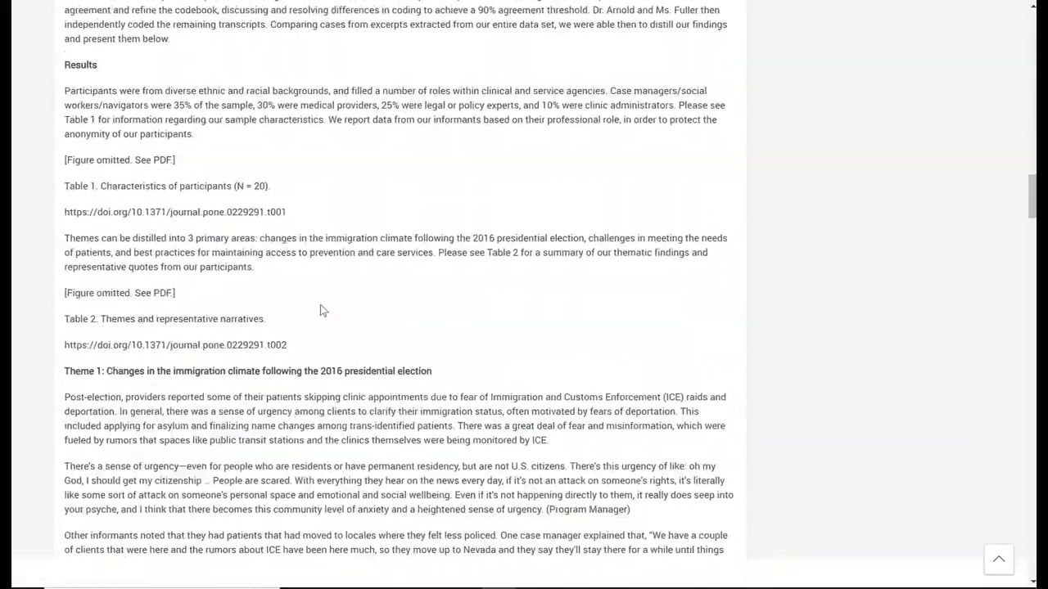
scroll(324, 303, down, 11)
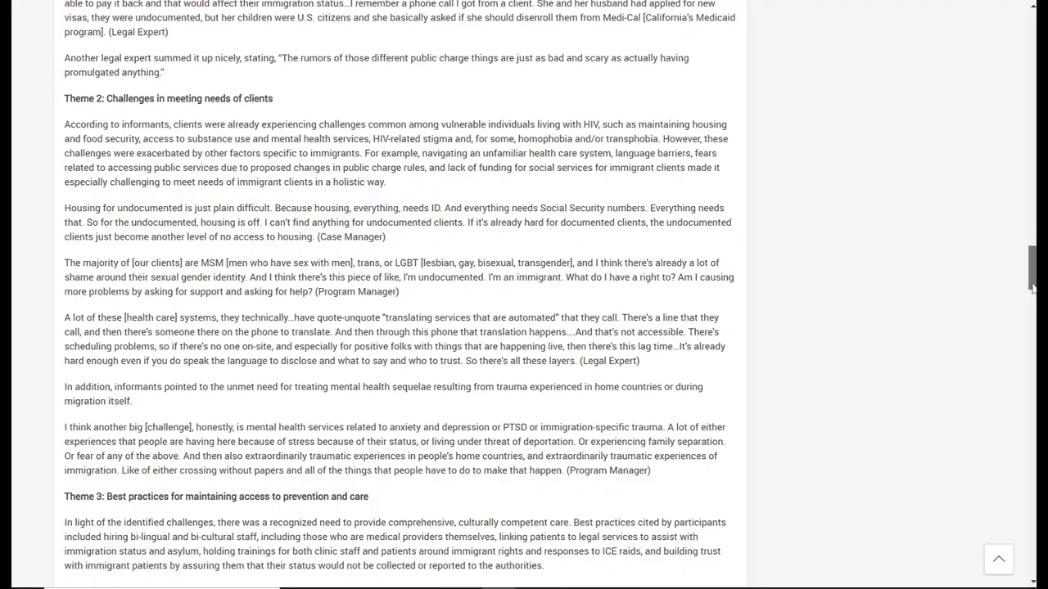
drag(1031, 286, 1032, 49)
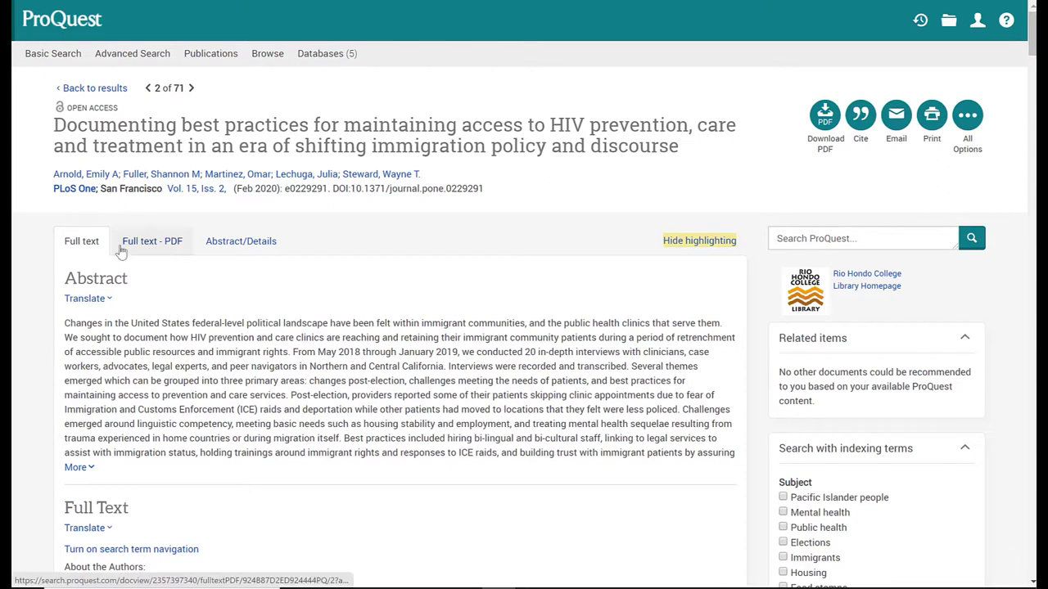
Switch to the Full text - PDF view and browse the 15-page PLOS ONE PDF, returning to page one.
click(152, 250)
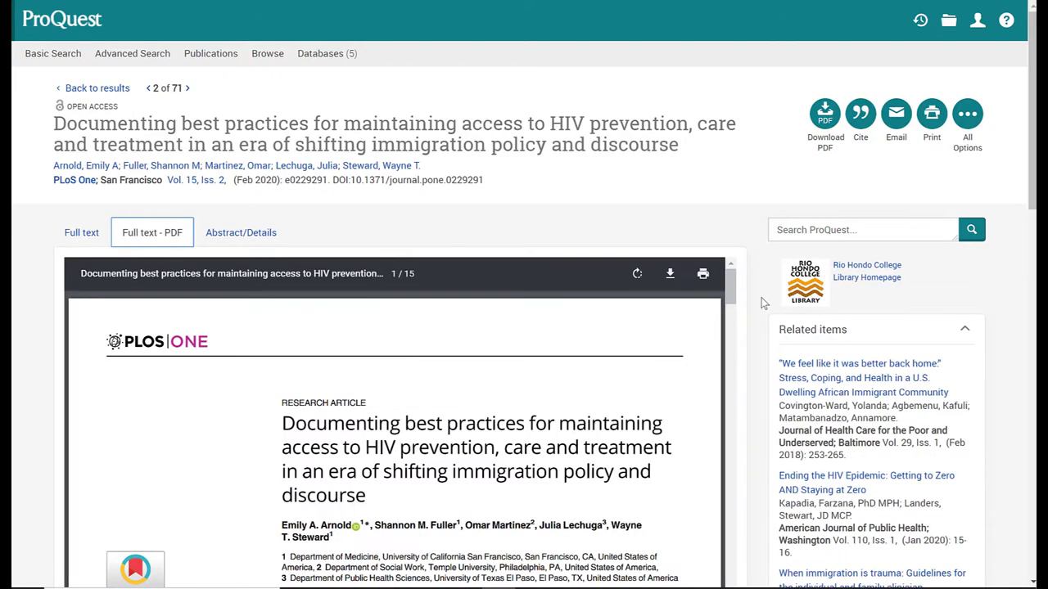
scroll(762, 306, down, 3)
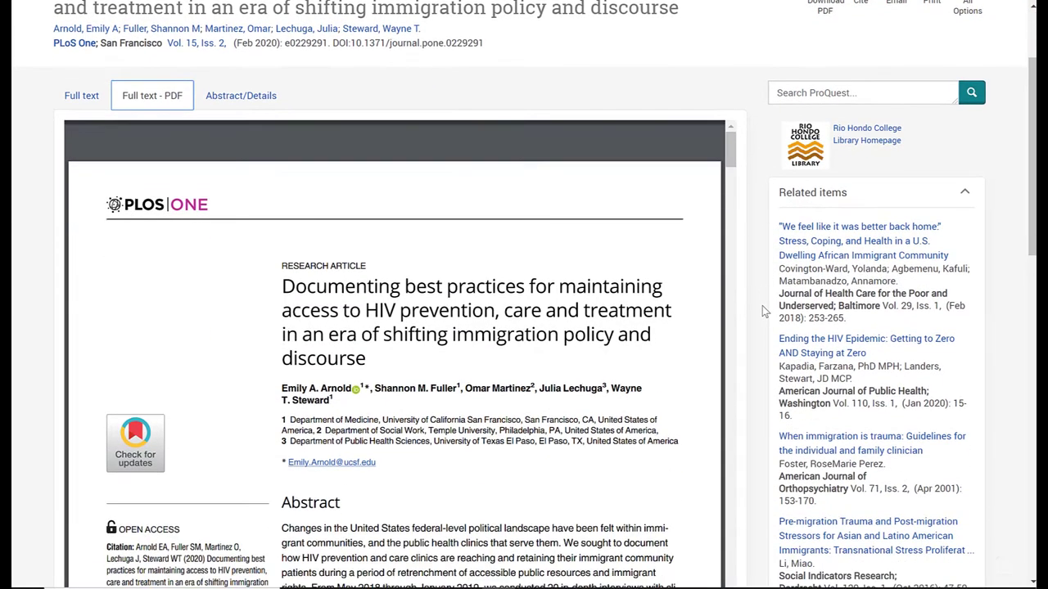
scroll(762, 305, down, 1)
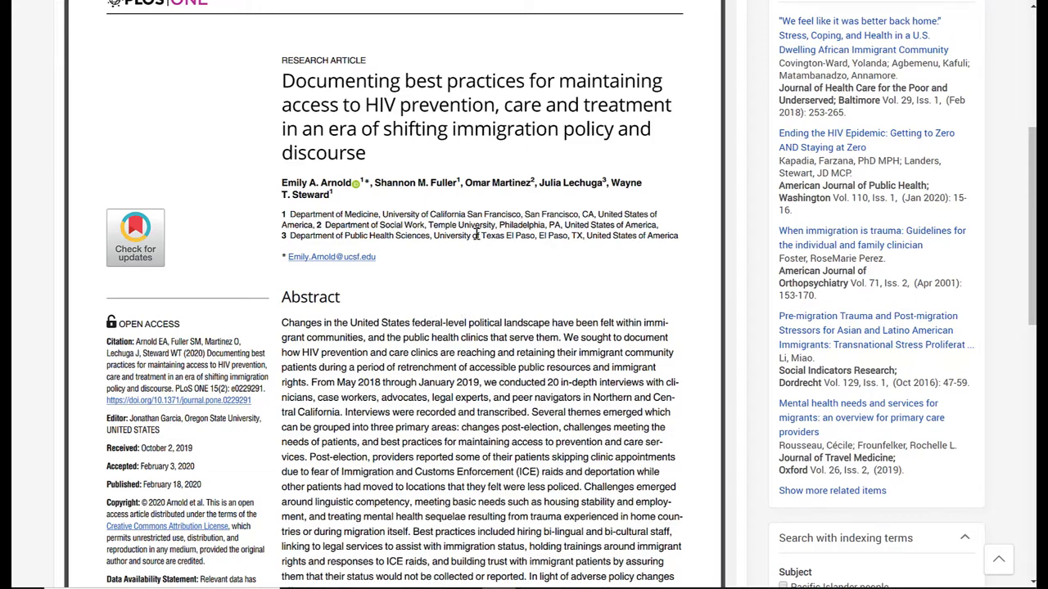
scroll(449, 328, down, 3)
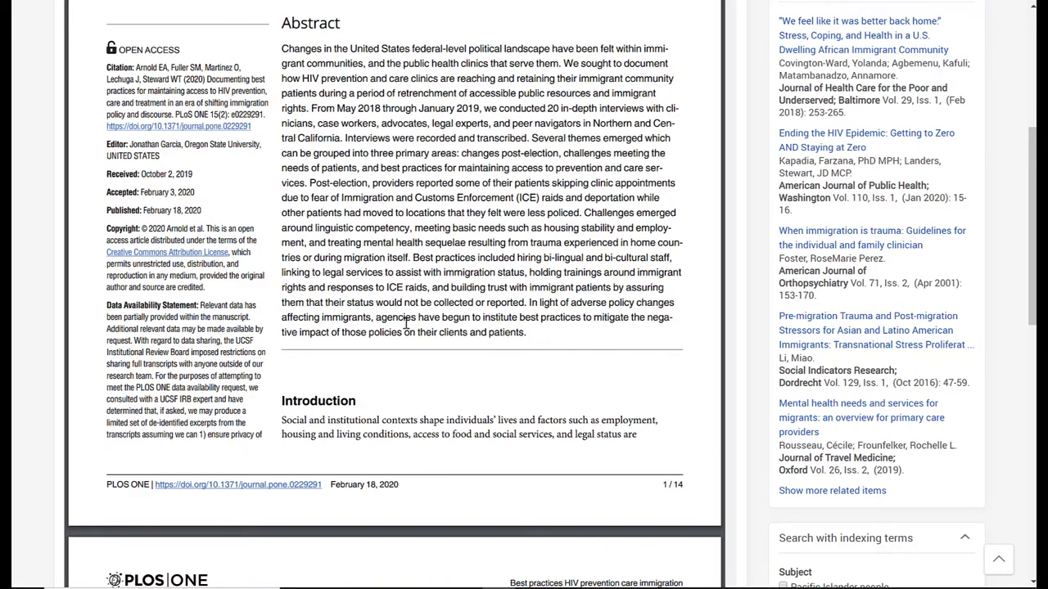
scroll(407, 324, down, 6)
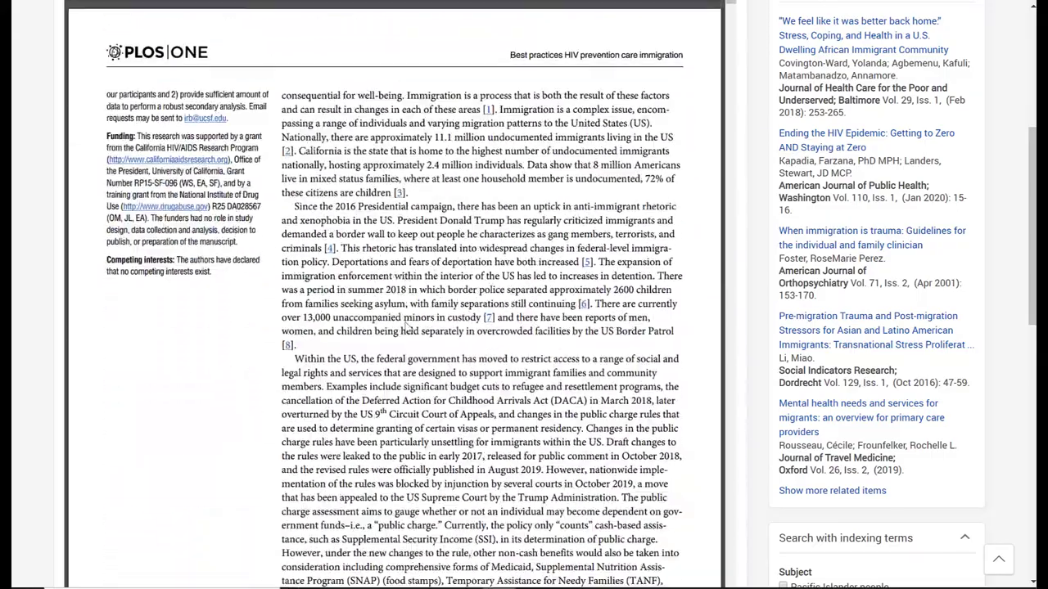
scroll(407, 324, down, 6)
scroll(392, 319, down, 9)
drag(730, 53, 738, 7)
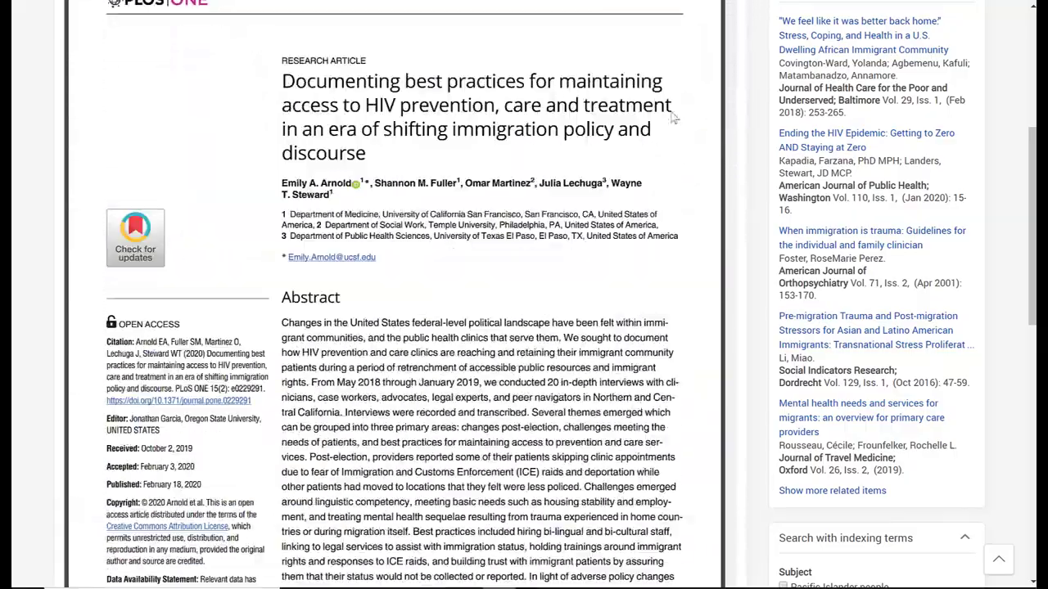
scroll(709, 208, up, 3)
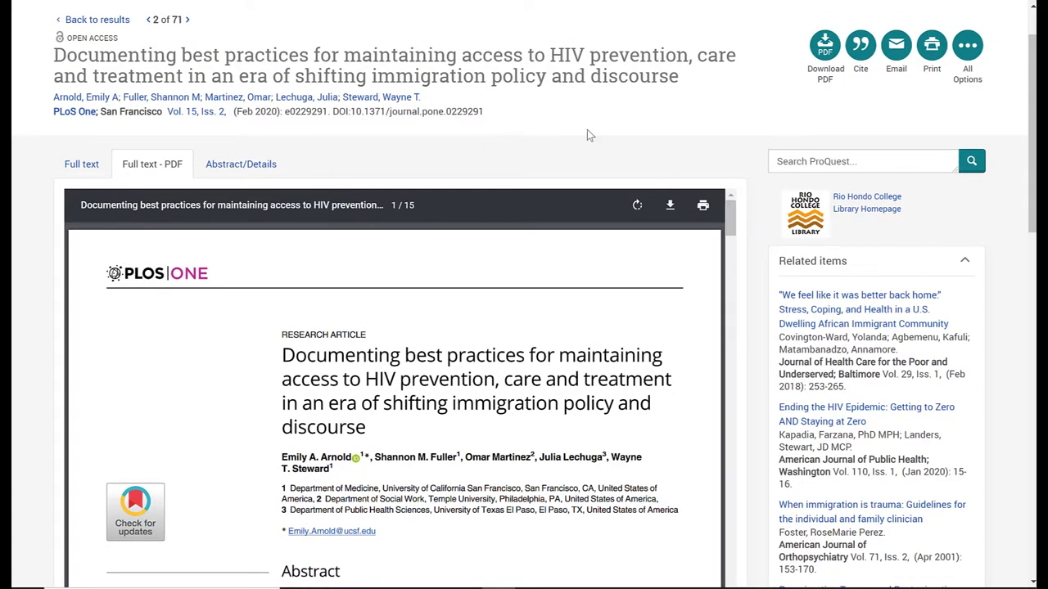
scroll(985, 8, up, 1)
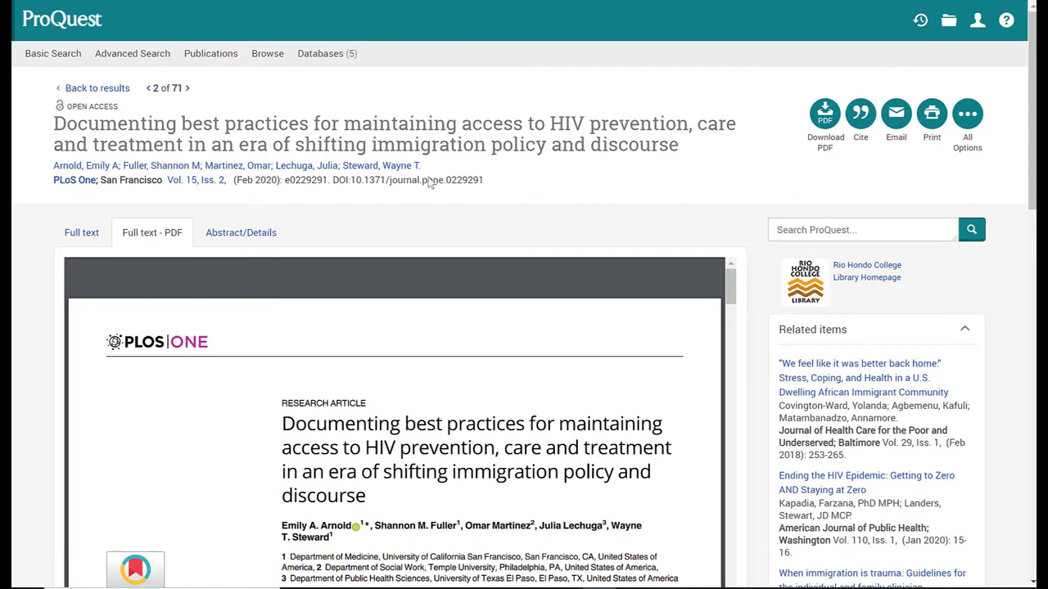
Review the article's abstract and publication details, then go back to its full-text PDF.
click(241, 235)
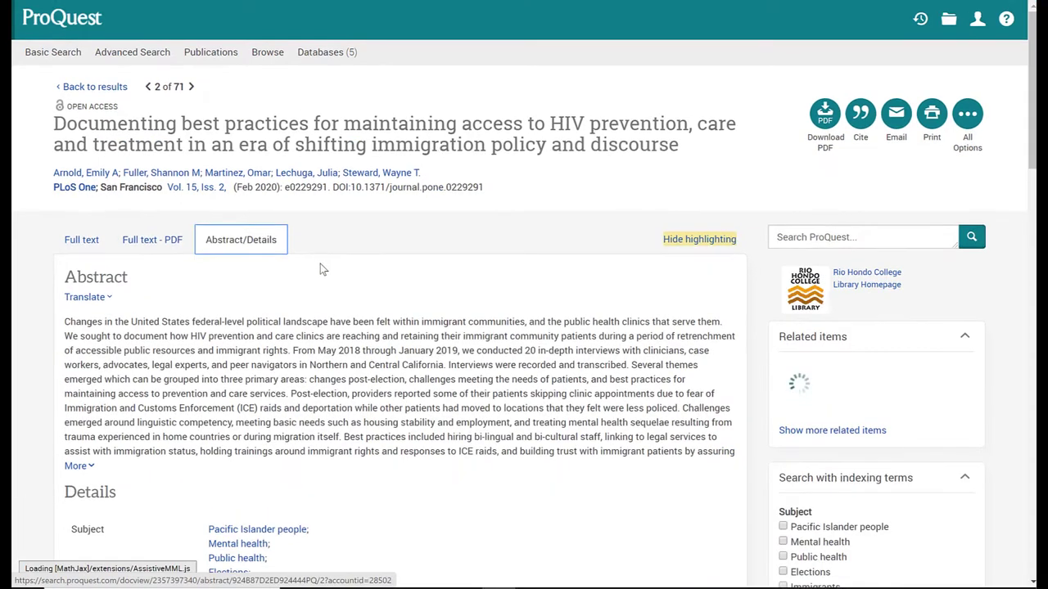
scroll(327, 272, down, 2)
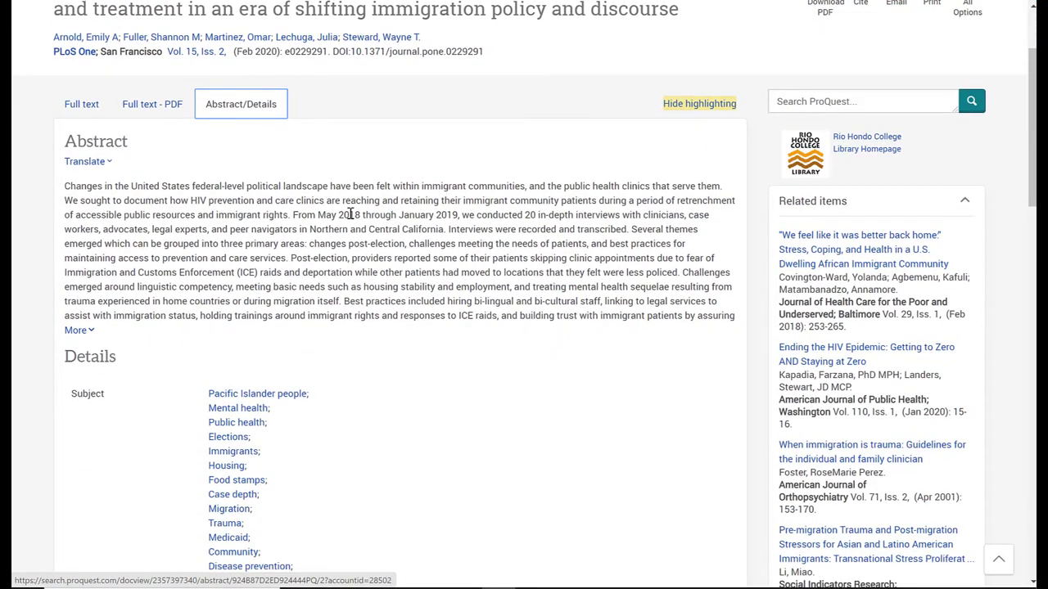
scroll(319, 214, down, 4)
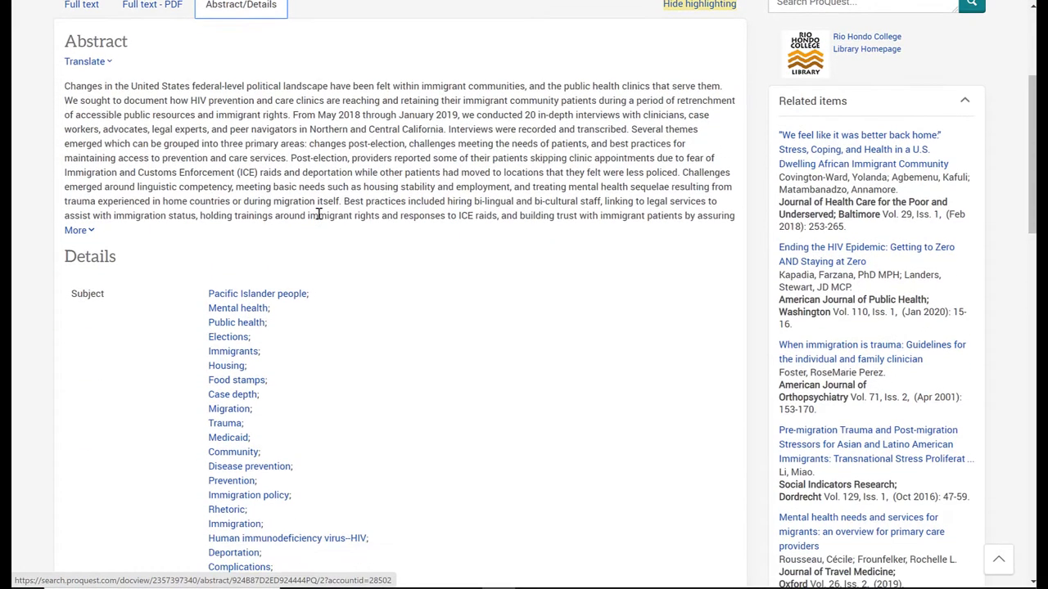
scroll(305, 263, down, 1)
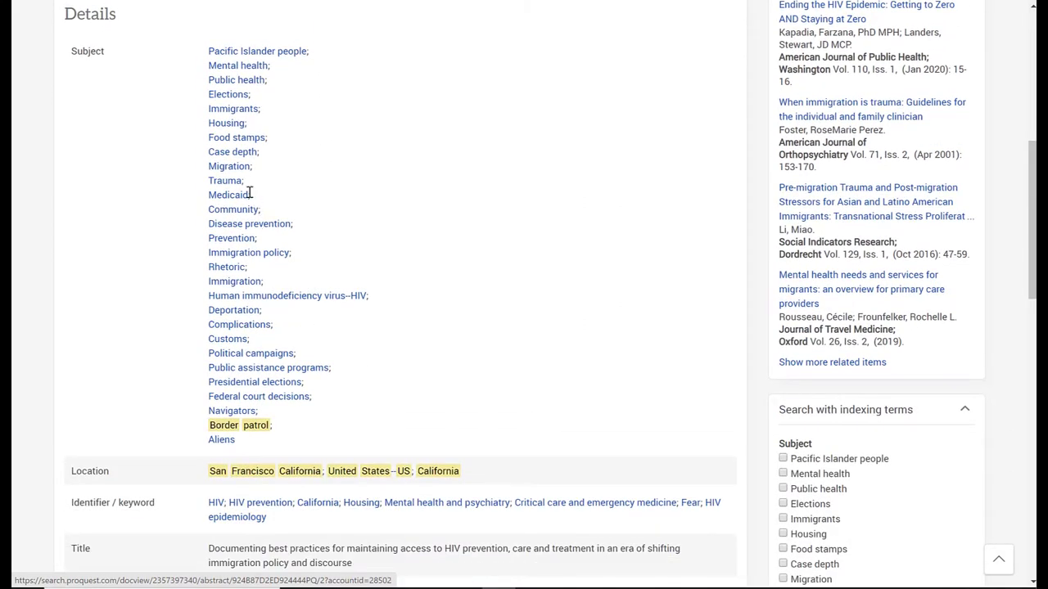
scroll(363, 243, down, 2)
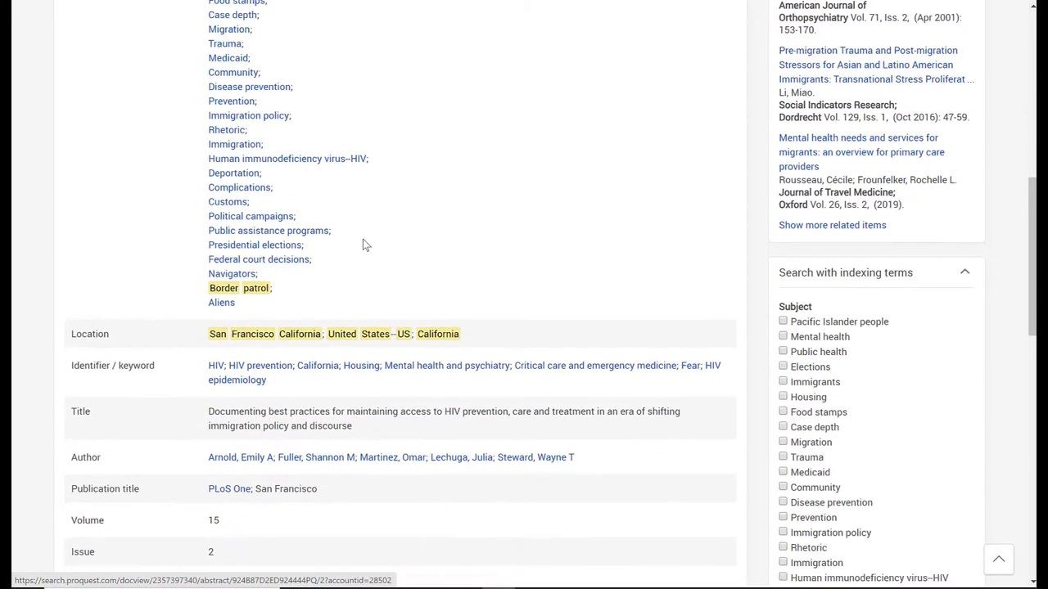
scroll(362, 243, down, 1)
scroll(364, 243, down, 7)
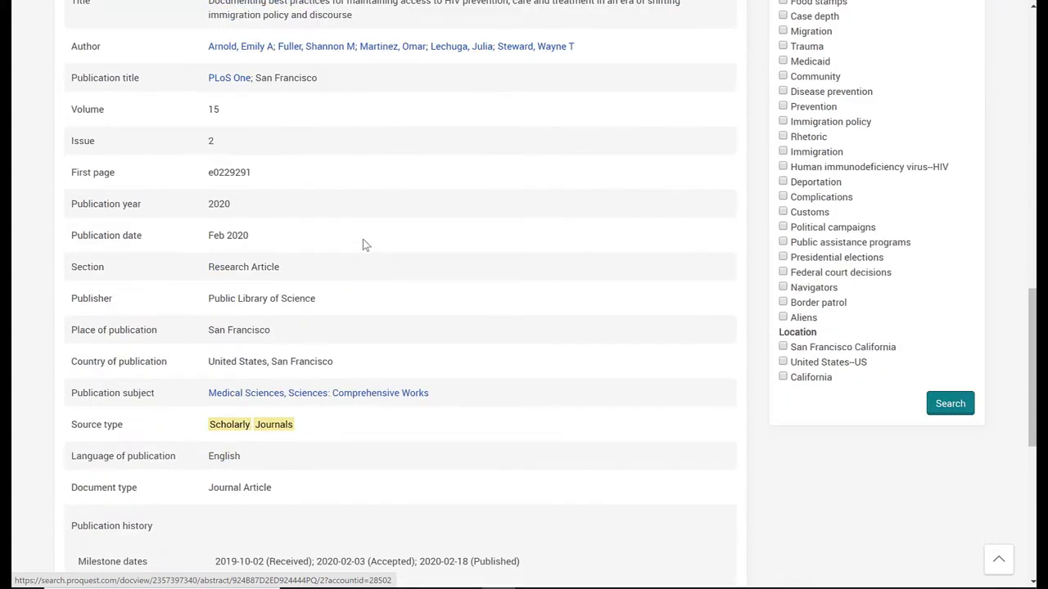
scroll(362, 239, up, 13)
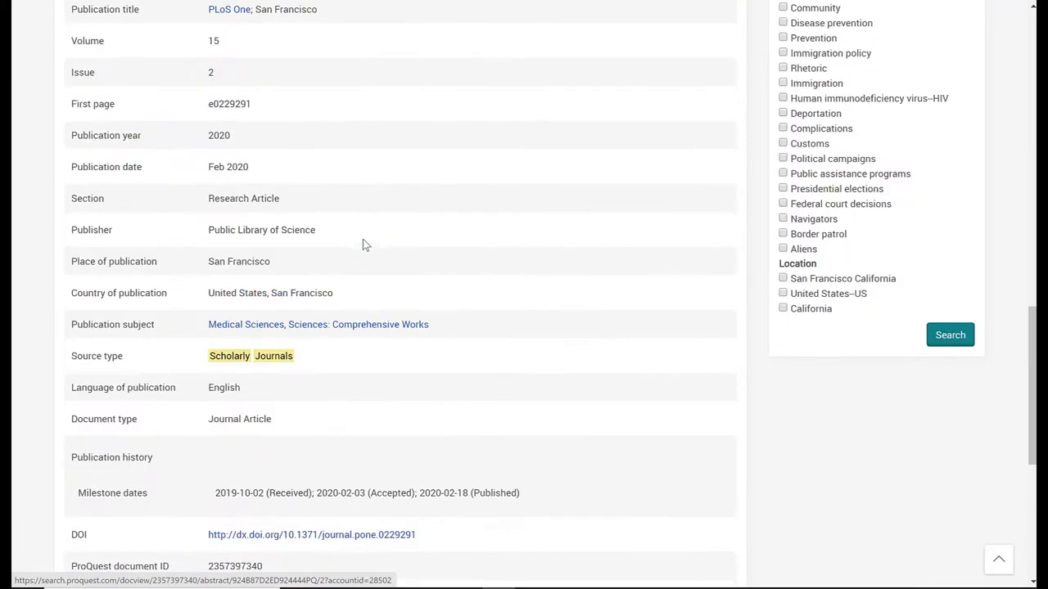
scroll(363, 243, up, 3)
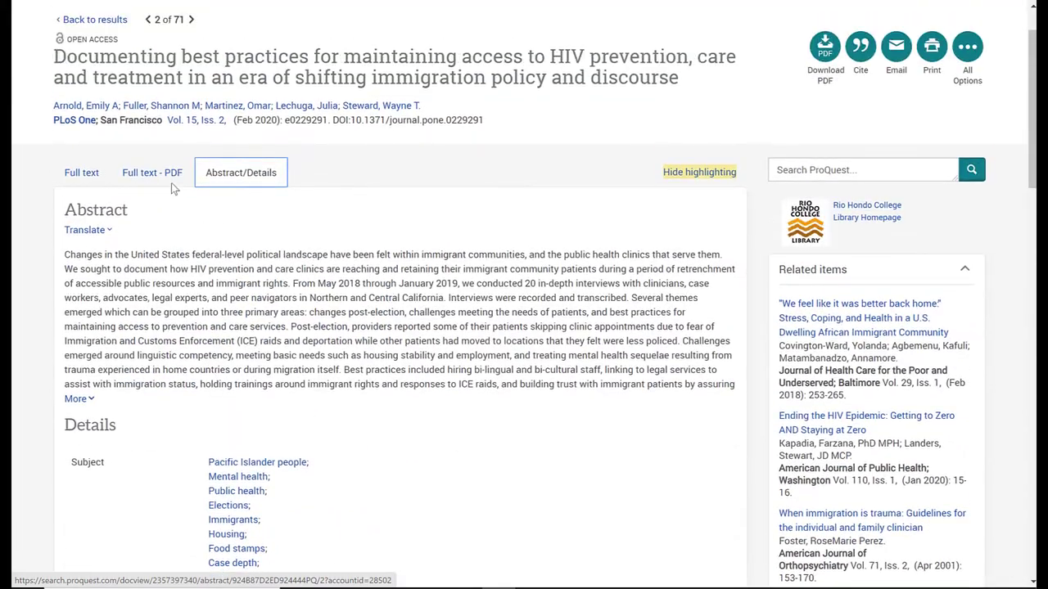
click(170, 183)
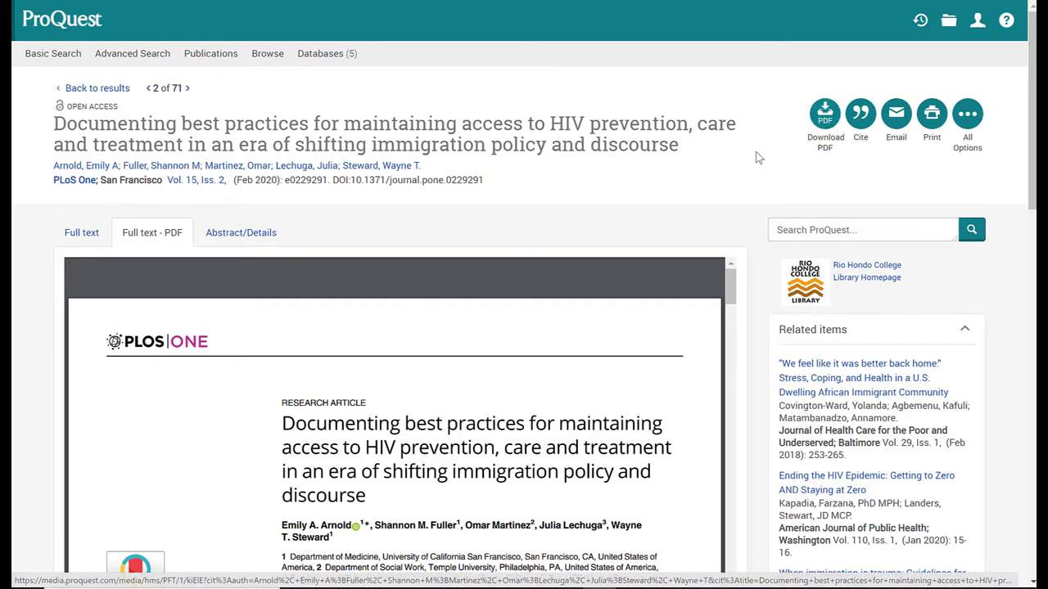
scroll(739, 177, down, 2)
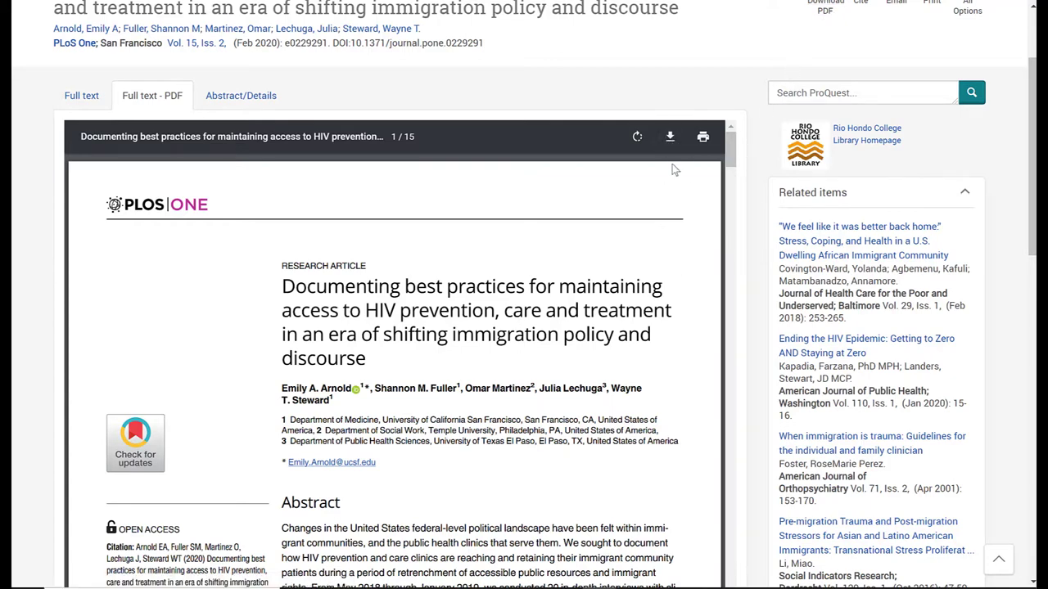
scroll(712, 141, up, 1)
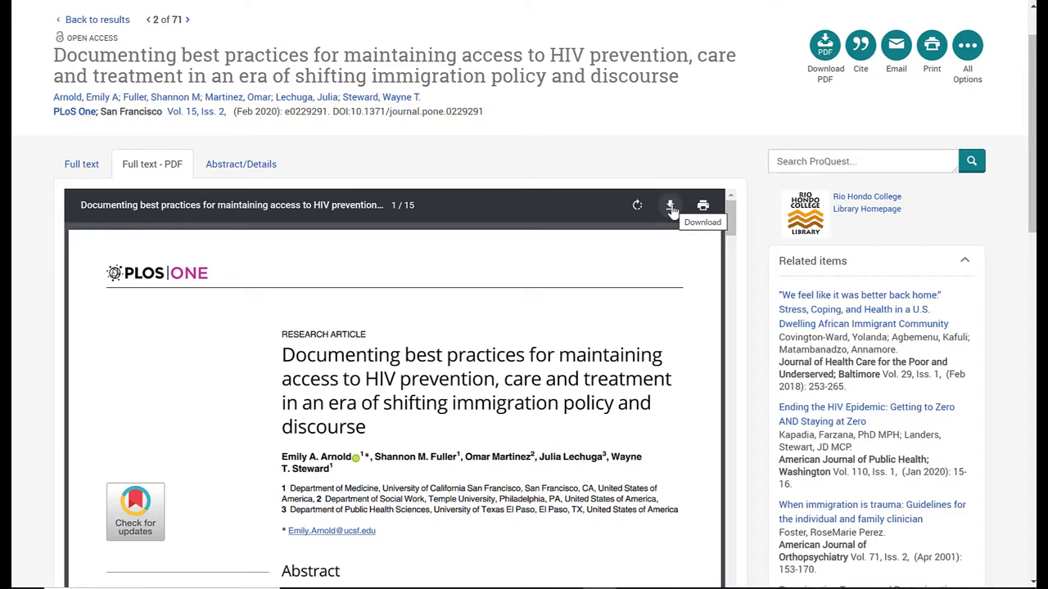
click(670, 206)
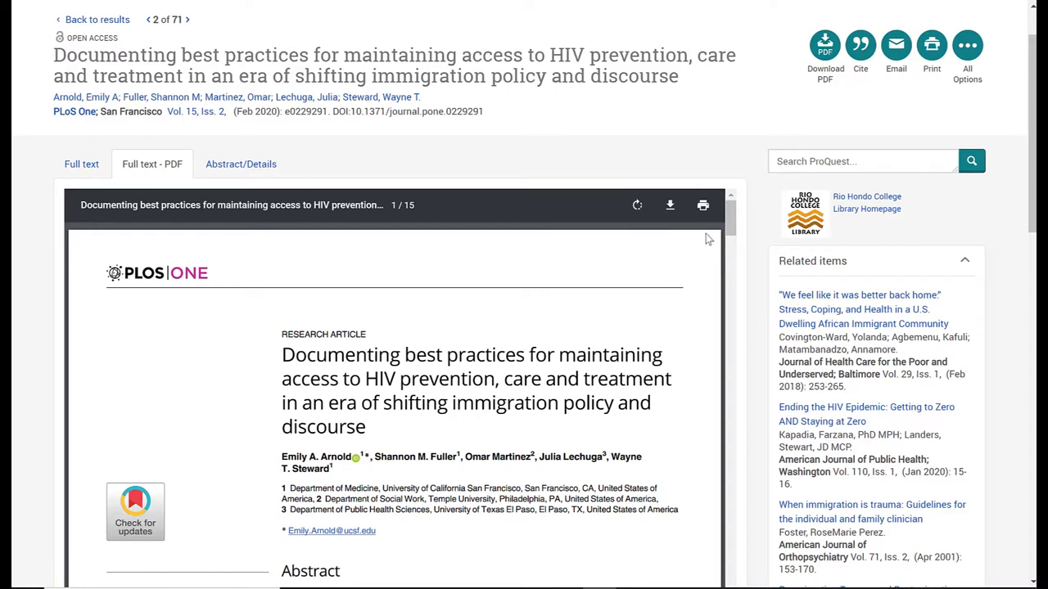
click(704, 211)
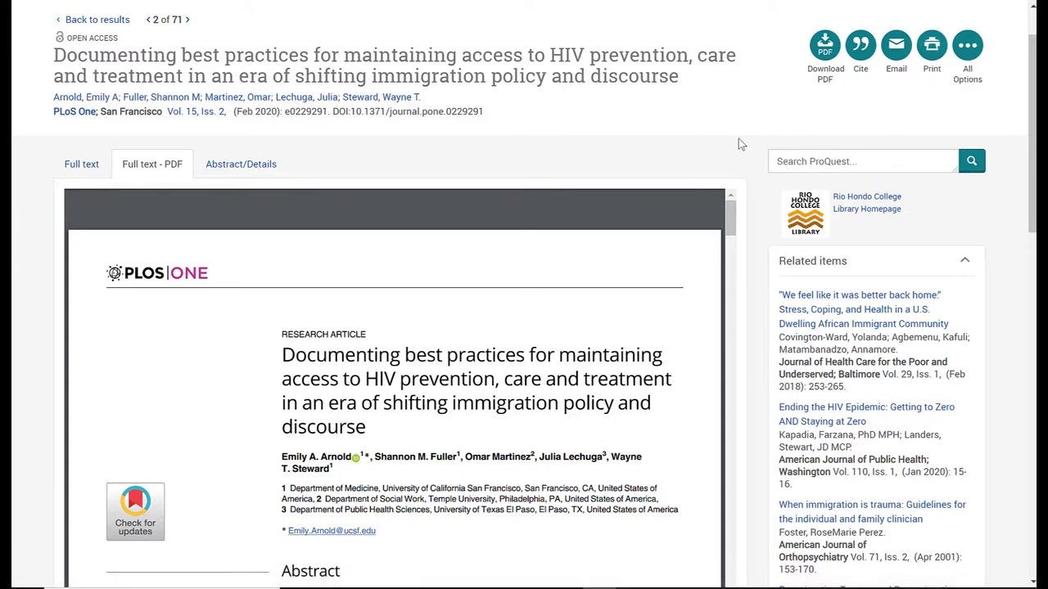
scroll(869, 131, up, 1)
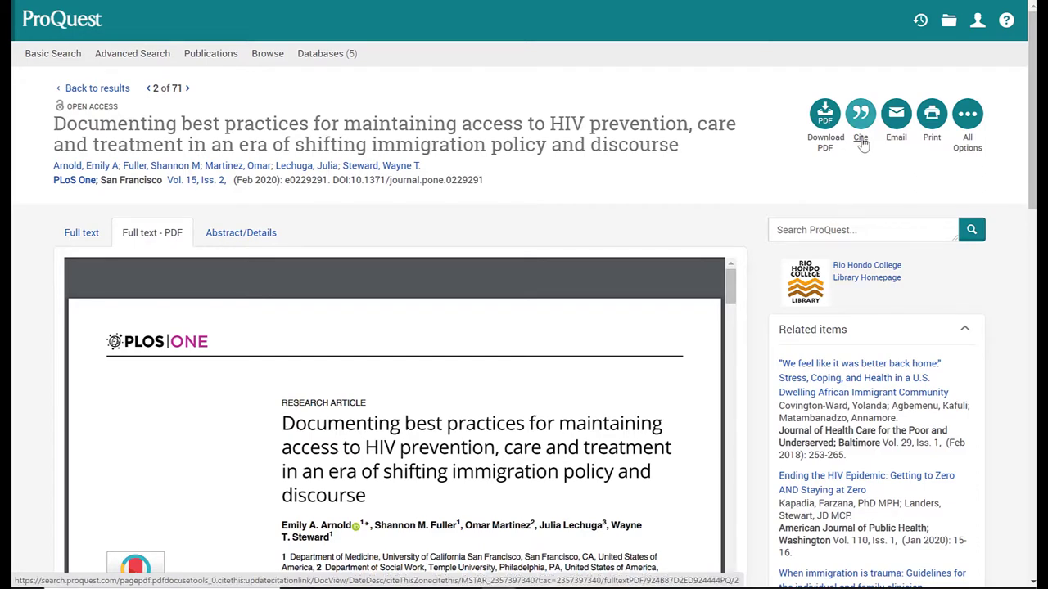
Bring up the article's citation and set the citation style to MLA 8th Edition.
click(861, 140)
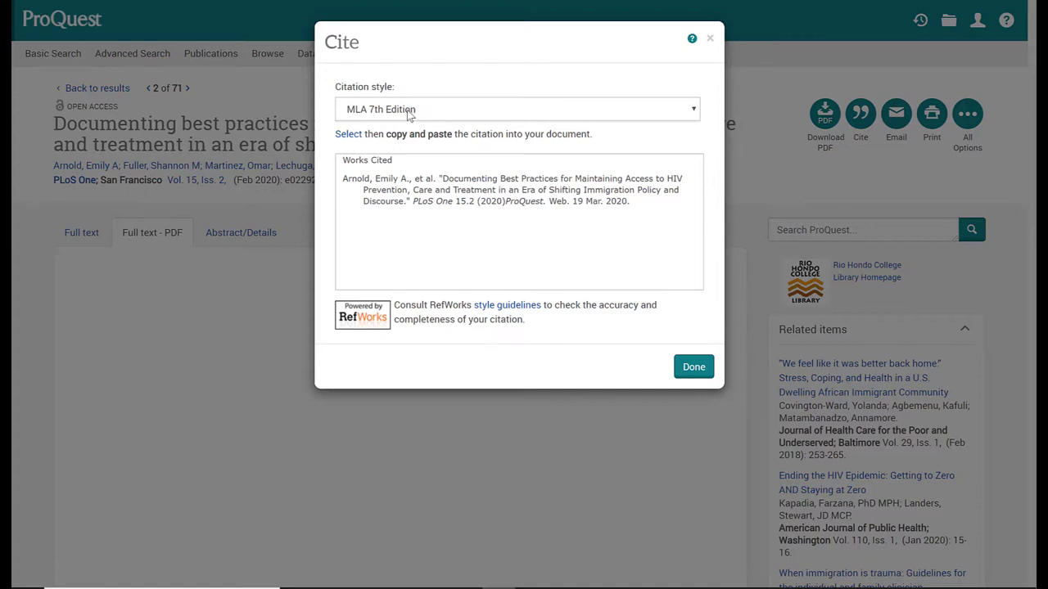
click(409, 115)
scroll(411, 133, up, 1)
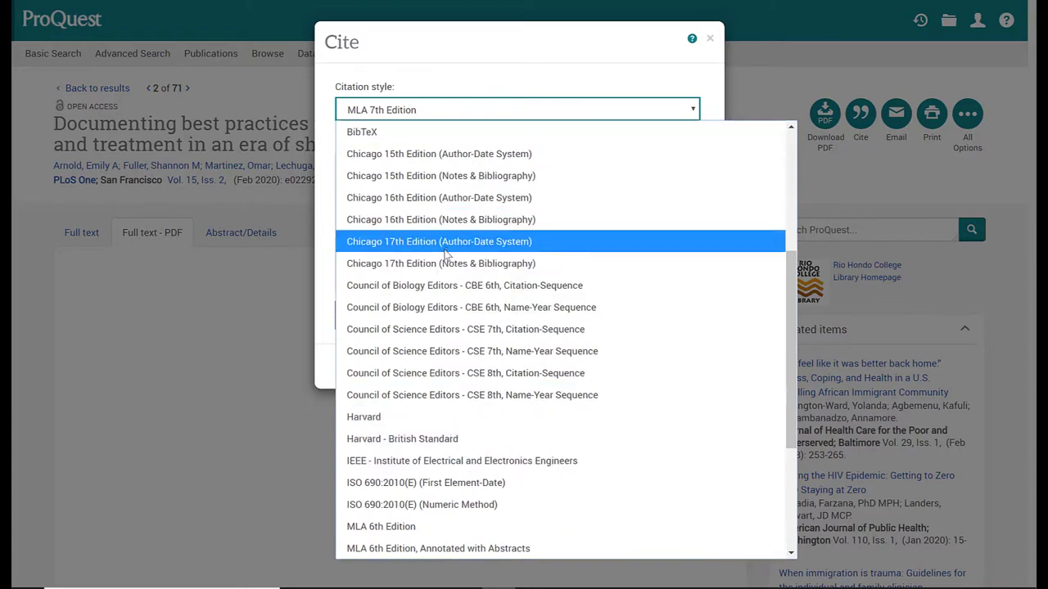
scroll(459, 293, down, 3)
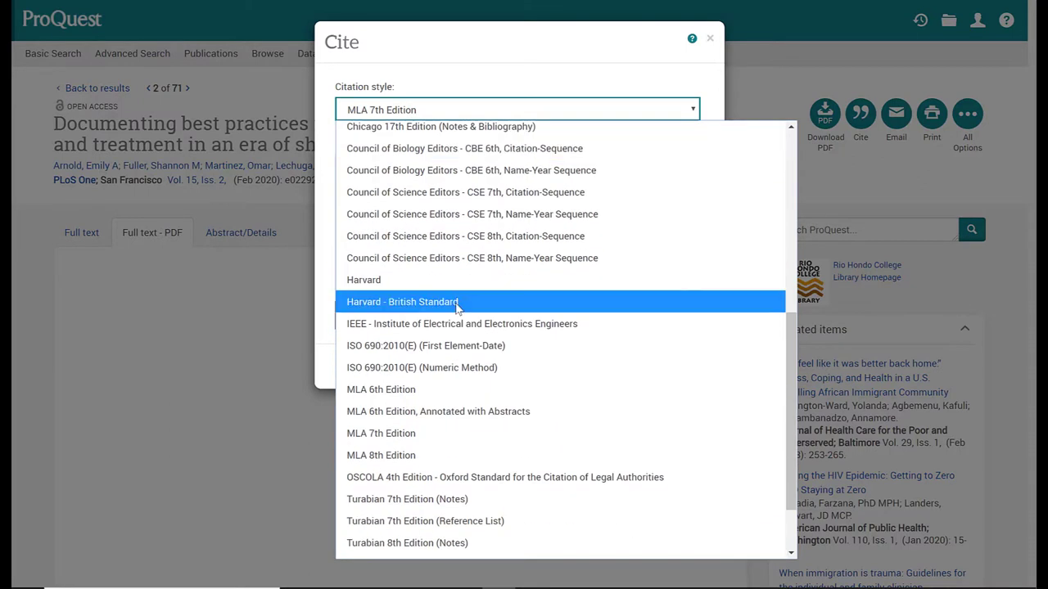
click(378, 456)
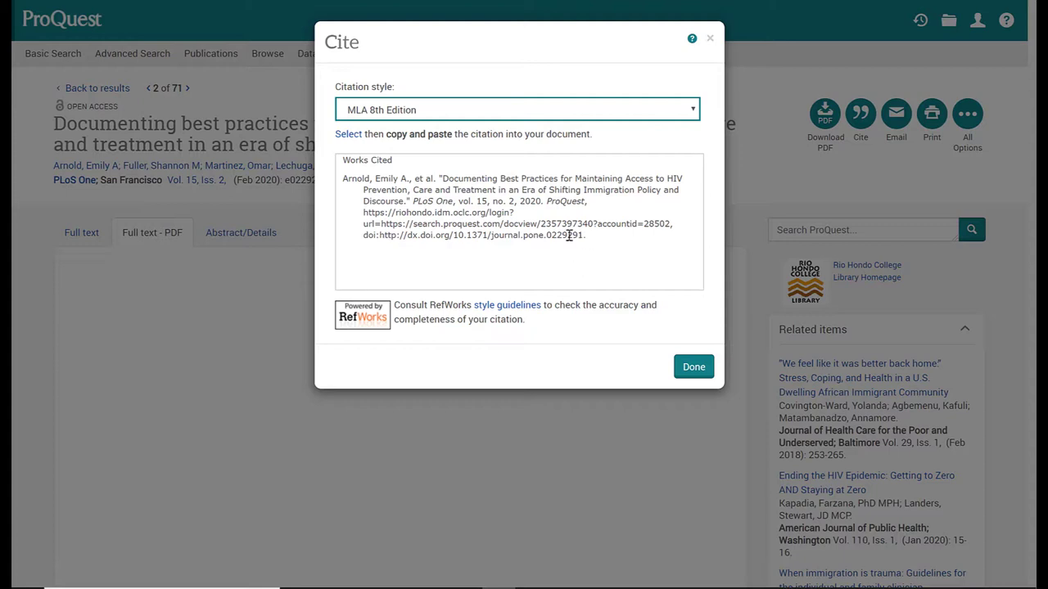
Select the MLA 8th Edition citation text, then close the citation window with Done.
drag(585, 236, 344, 182)
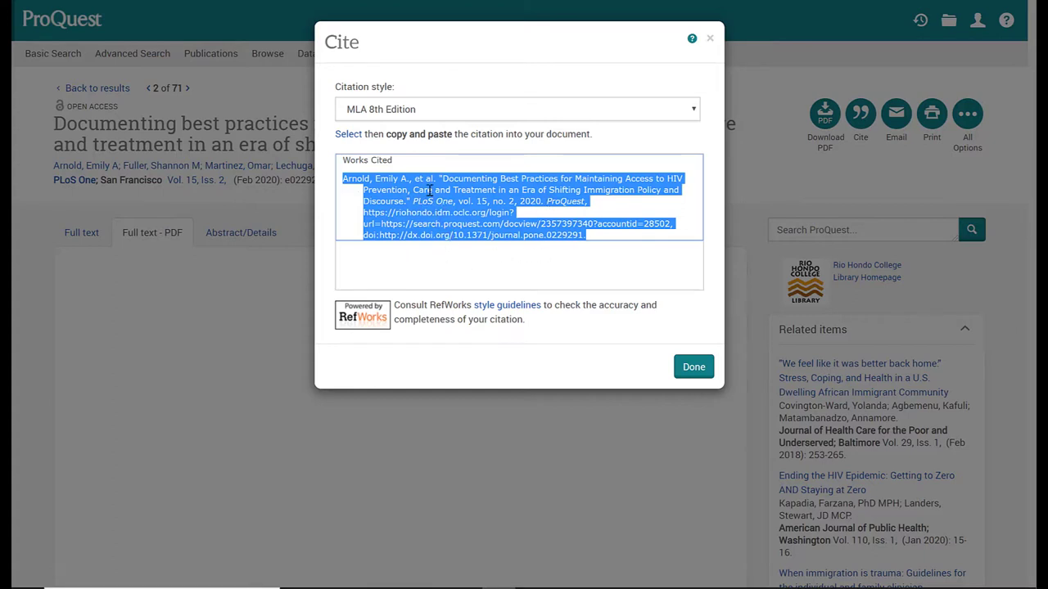
click(515, 270)
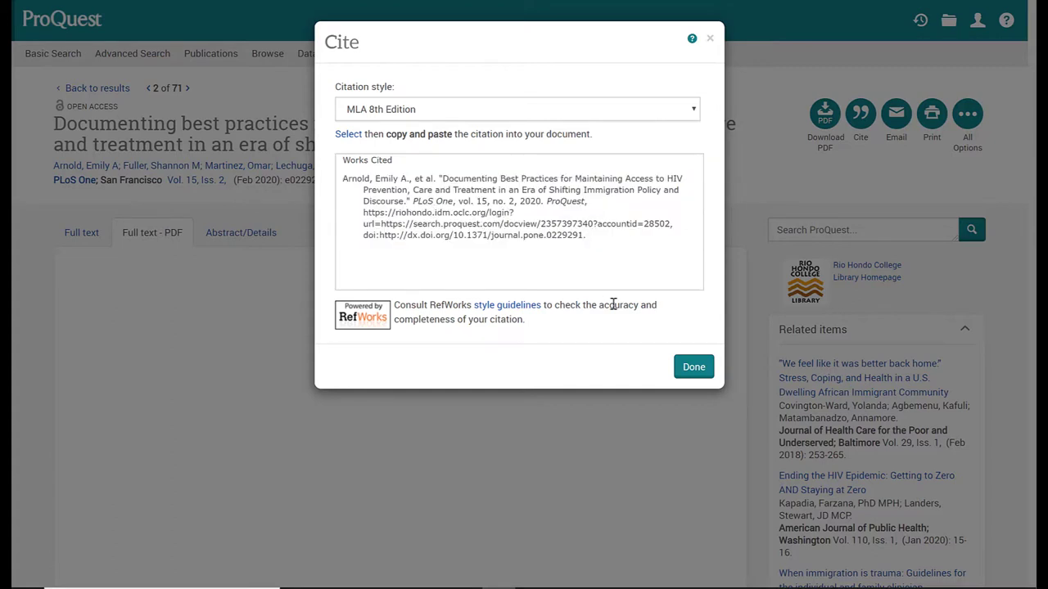
click(697, 368)
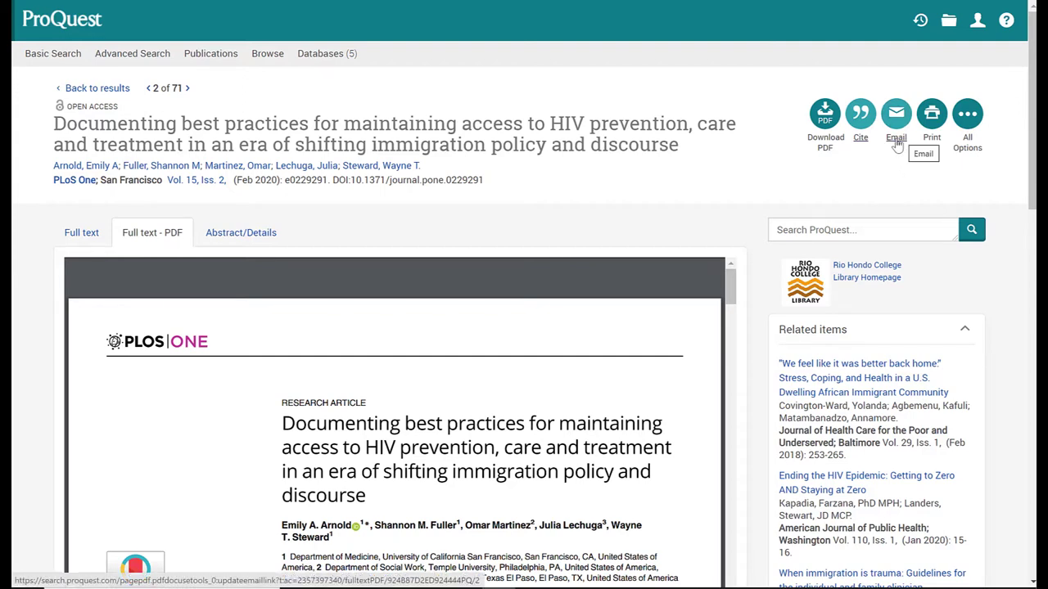
Set up the article email with Full text content and bibliographic citations in MLA 8th Edition.
click(896, 139)
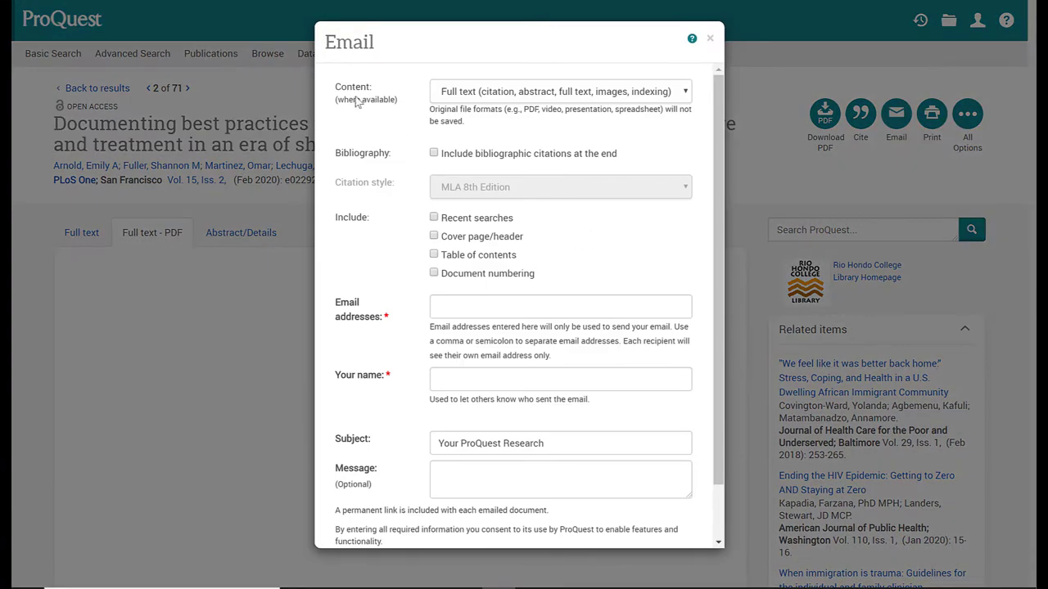
click(472, 91)
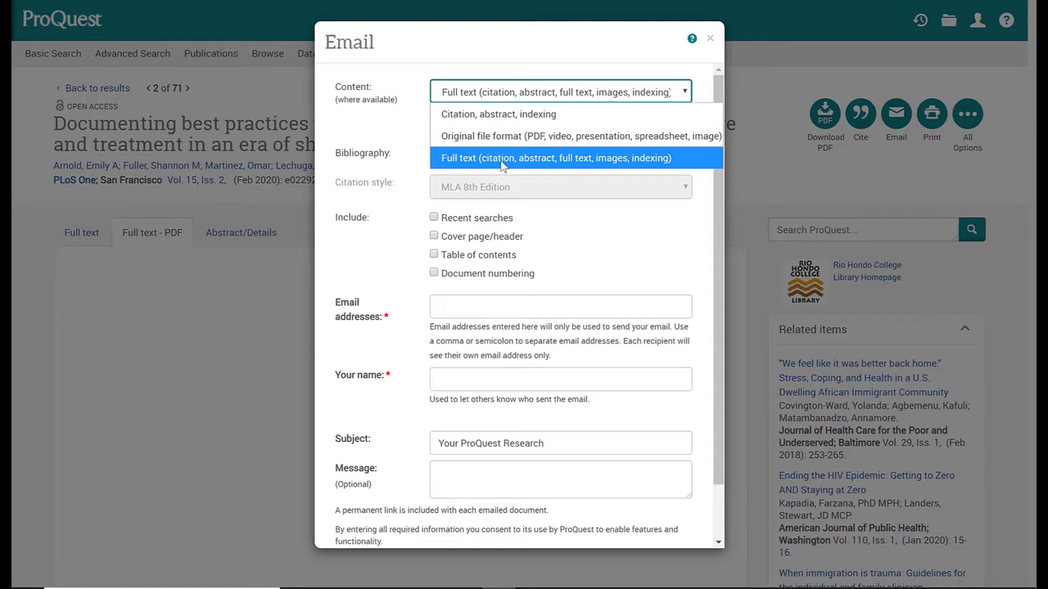
click(502, 164)
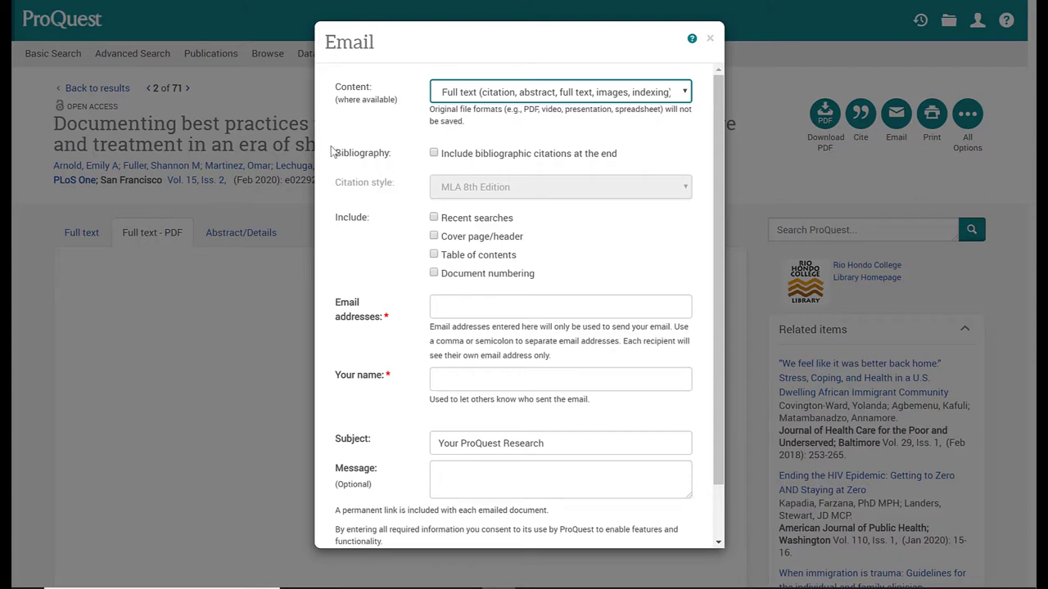
click(434, 154)
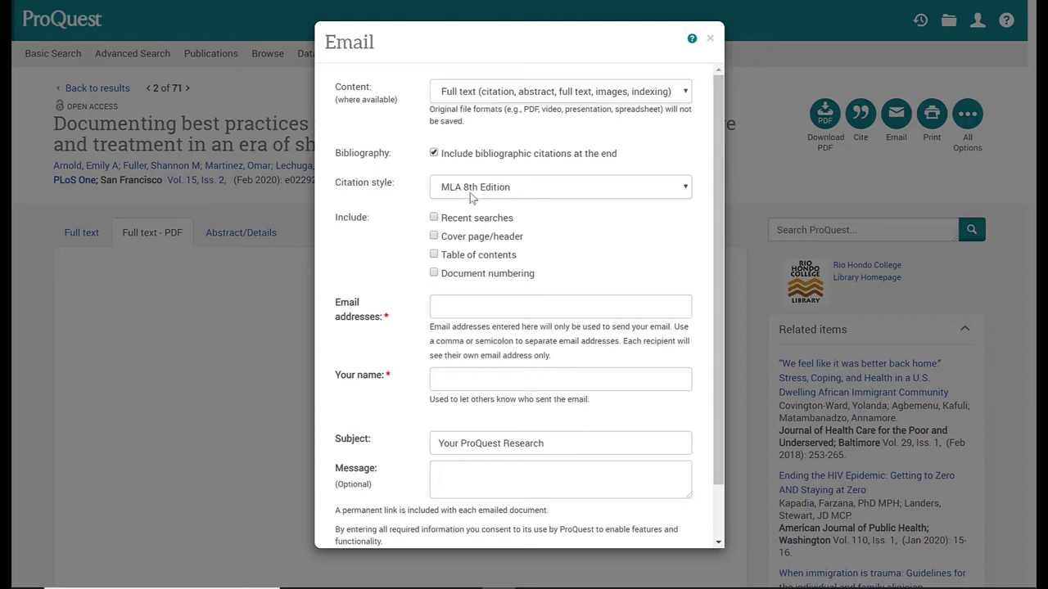
click(526, 195)
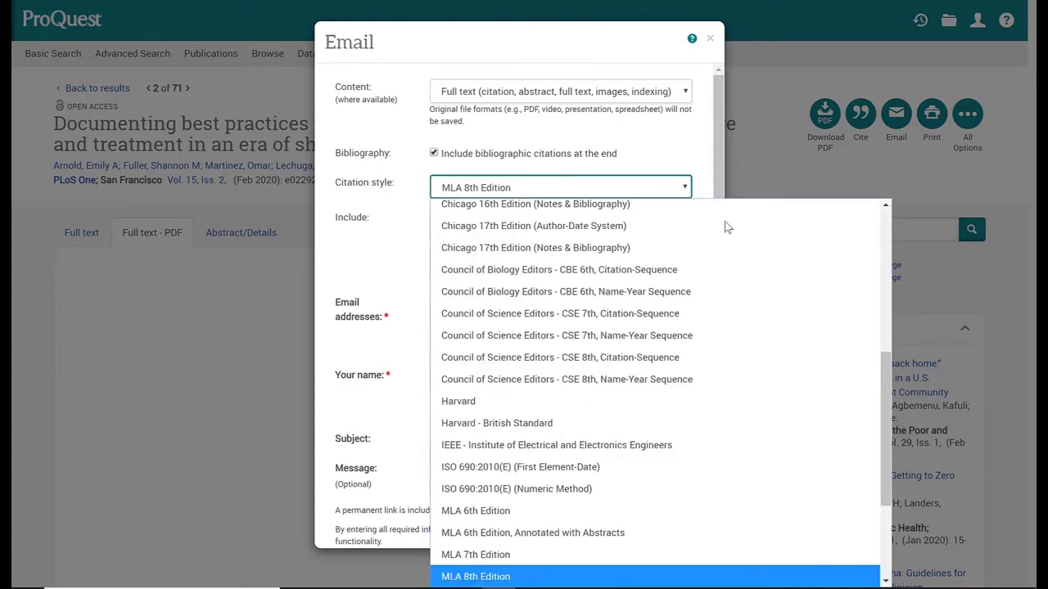
drag(888, 391, 877, 245)
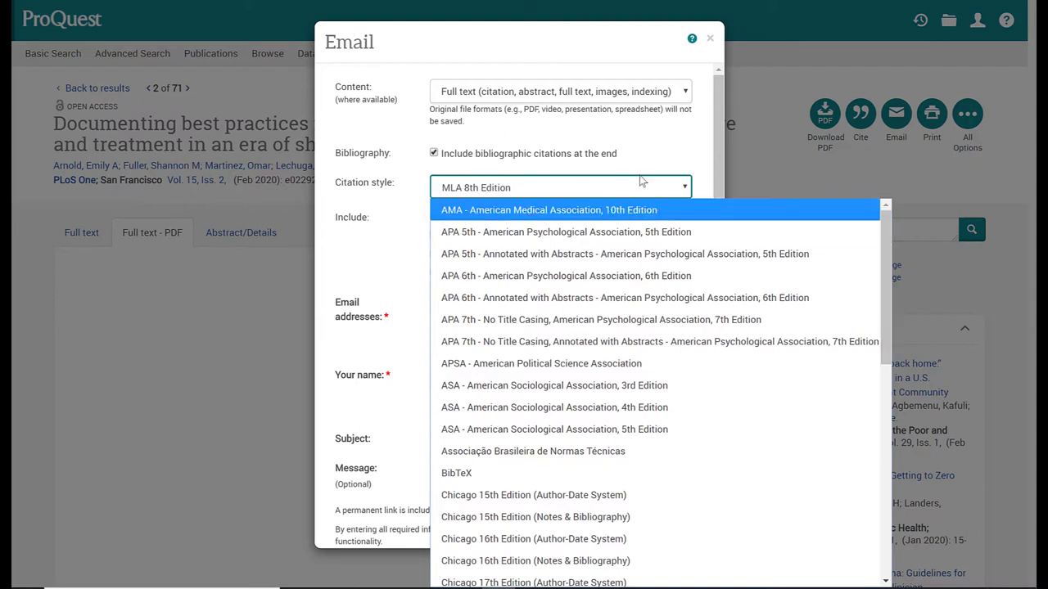
click(612, 187)
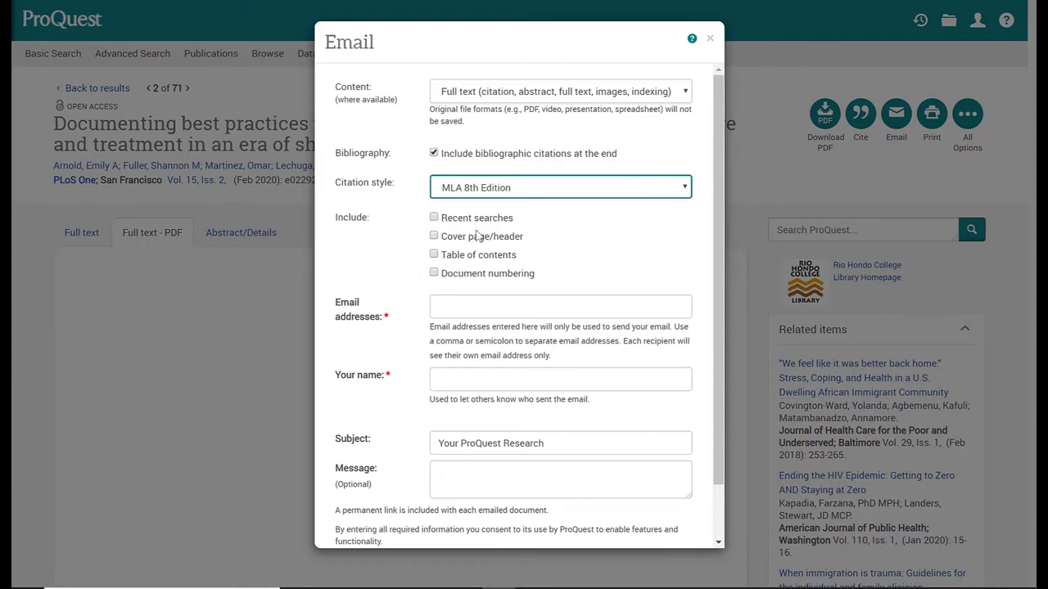
scroll(389, 266, down, 1)
Enter the recipient's email address and replace the subject with 'Documenting best practices'.
click(463, 242)
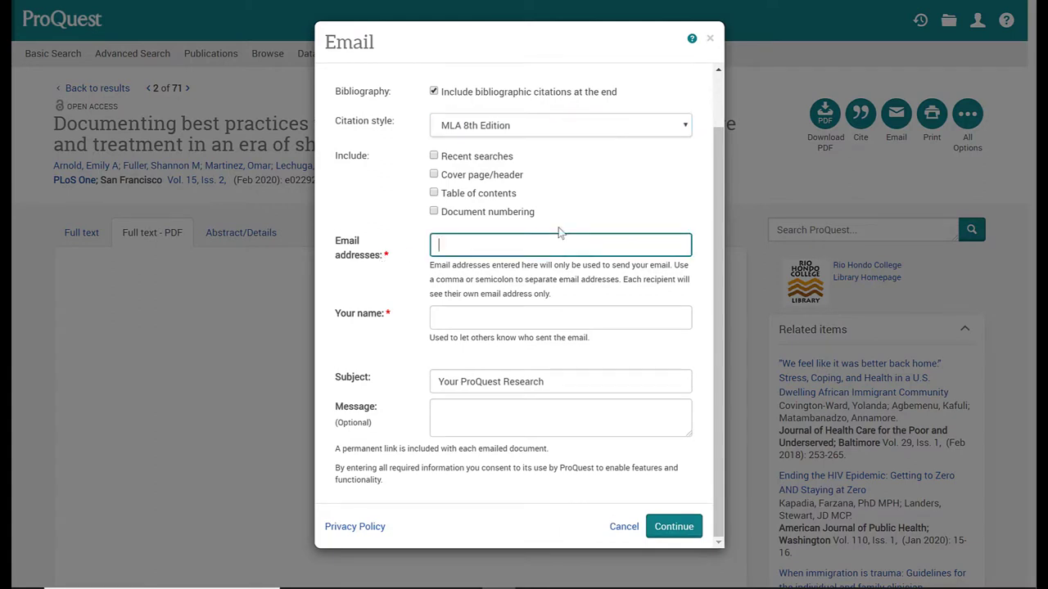
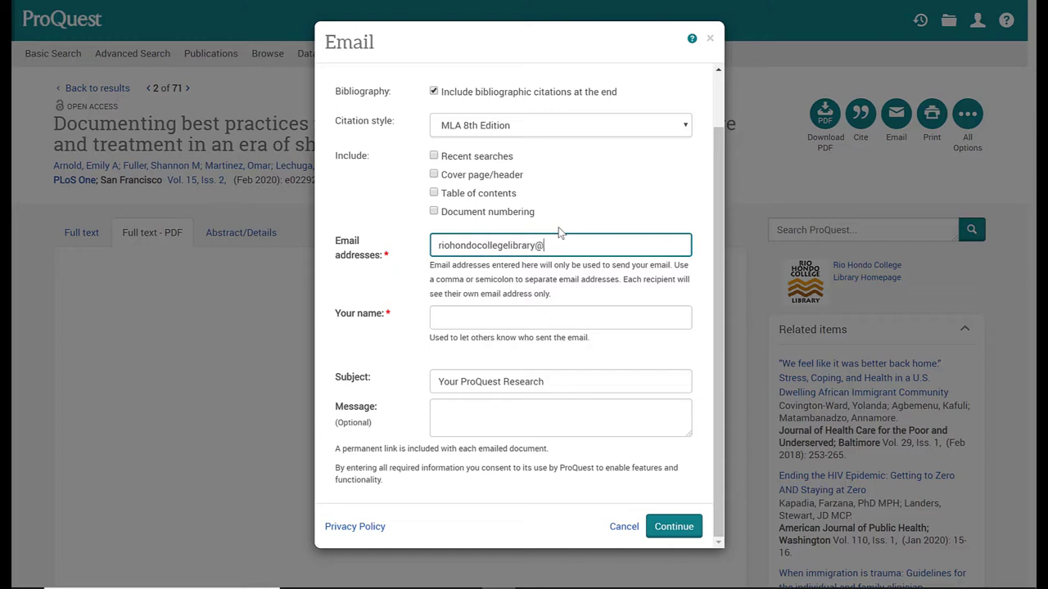
click(466, 323)
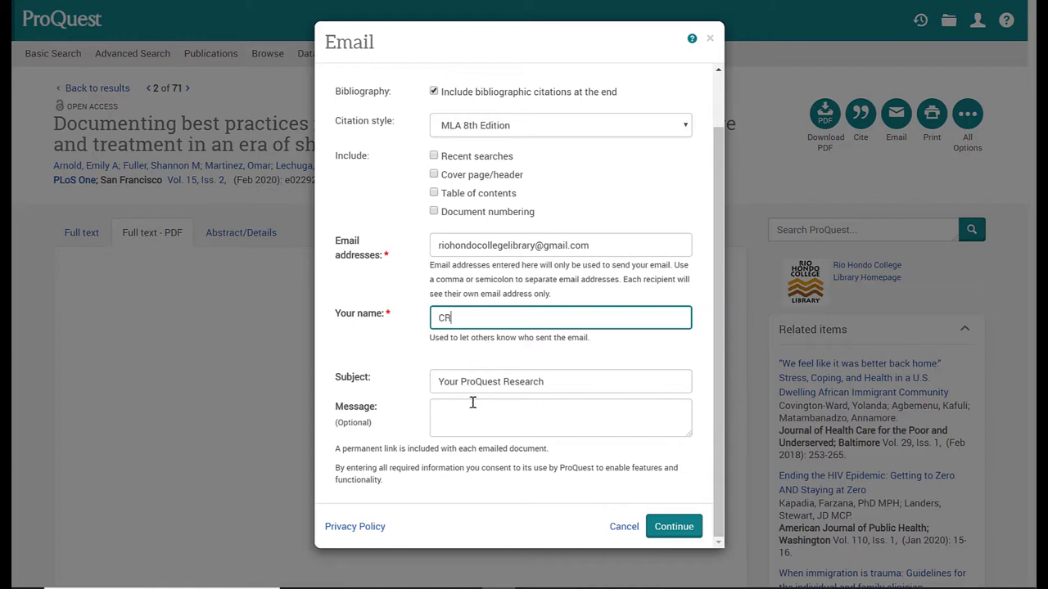
click(556, 384)
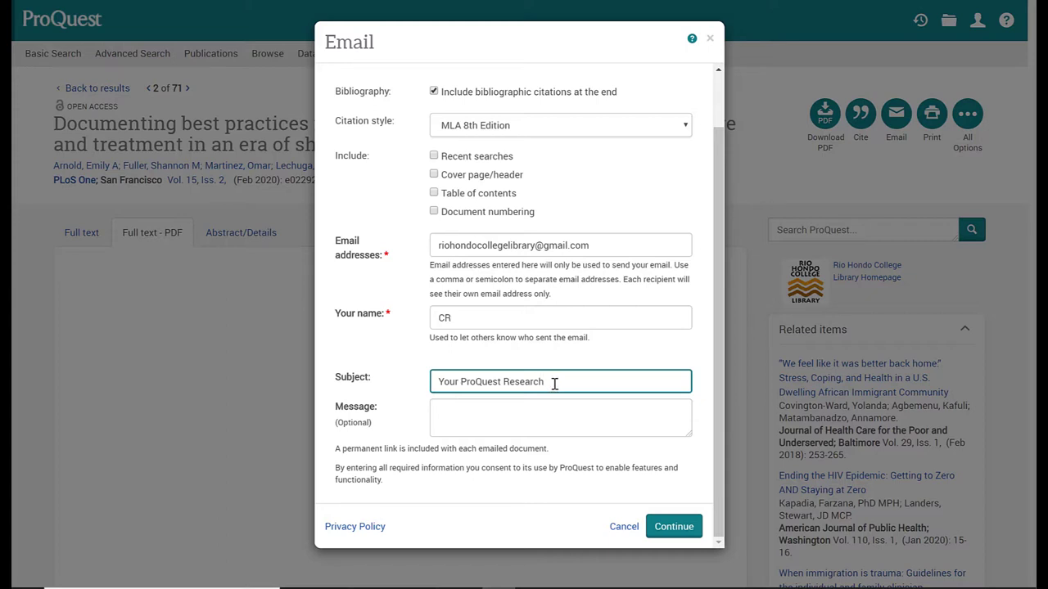
drag(555, 384, 433, 384)
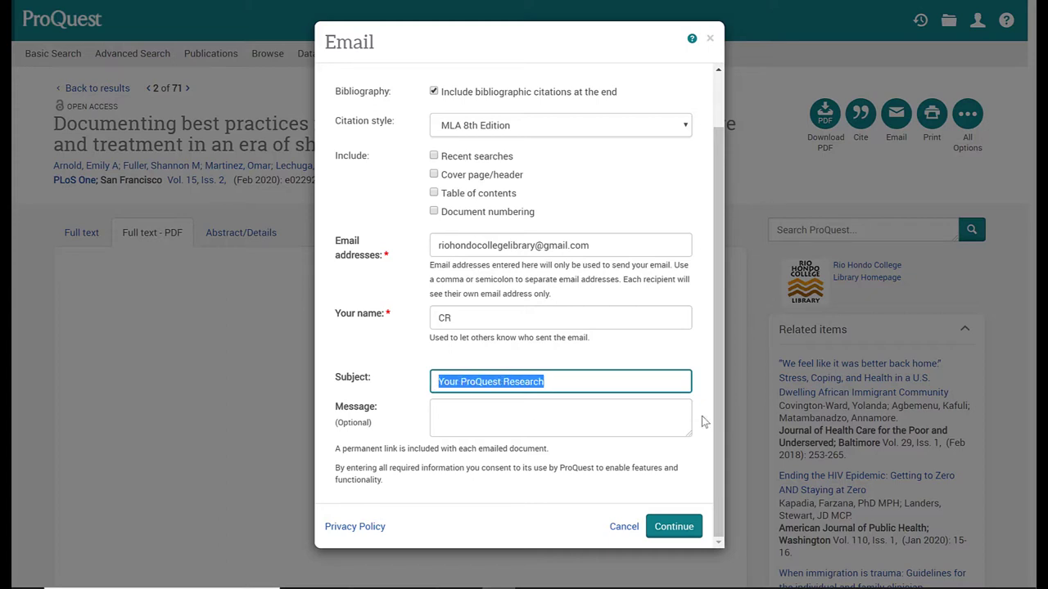
key(BackSpace)
text(Documenting best practices)
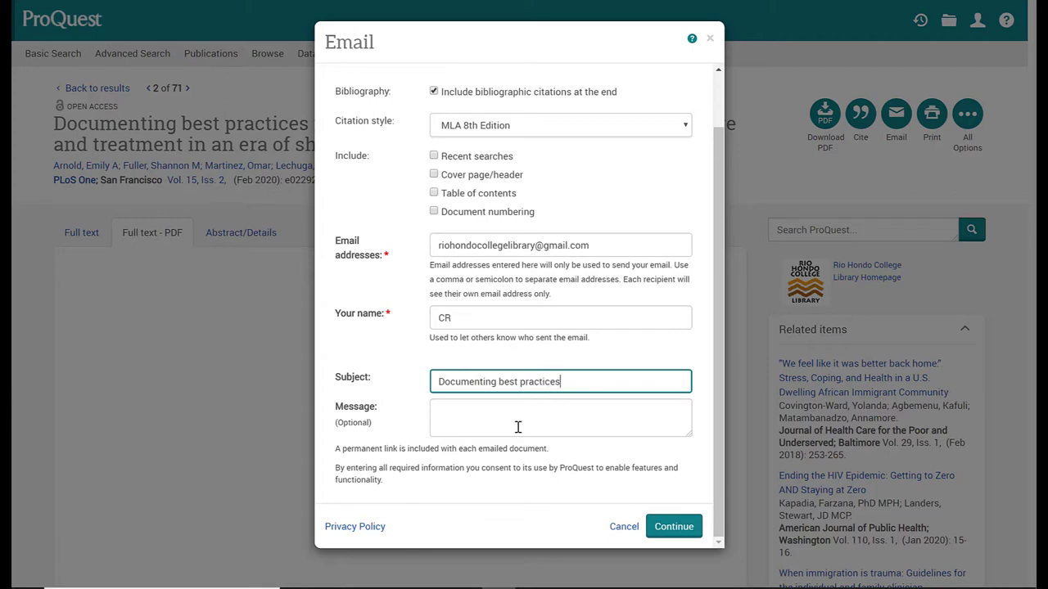
click(473, 417)
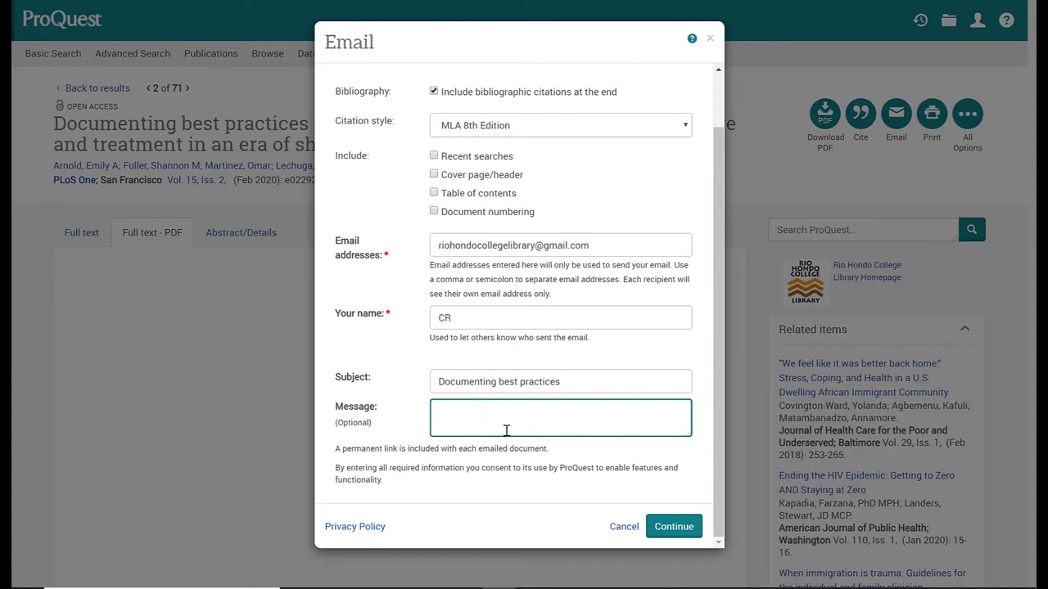
Send the article email and dismiss ProQuest's 'Email sent' confirmation.
click(675, 528)
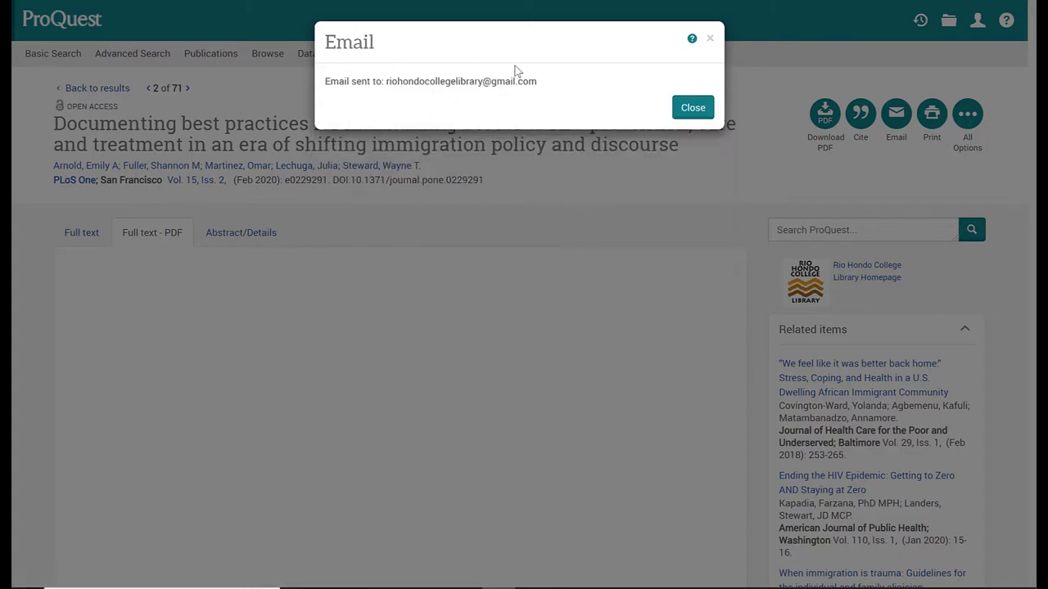
click(693, 109)
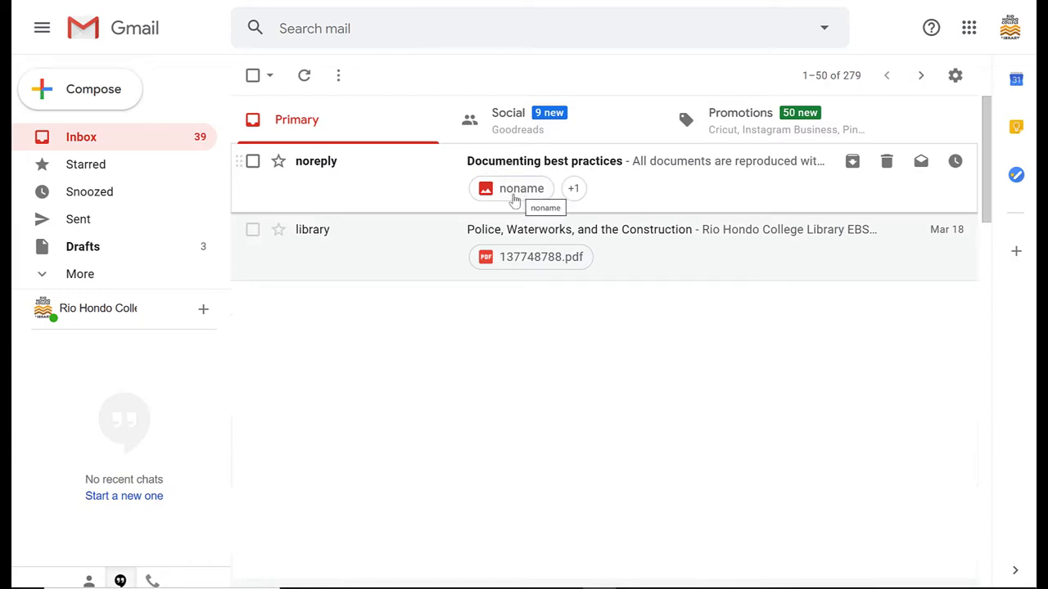
Open the noreply 'Documenting best practices' email and scroll to its MLA bibliography and two attachments.
click(643, 182)
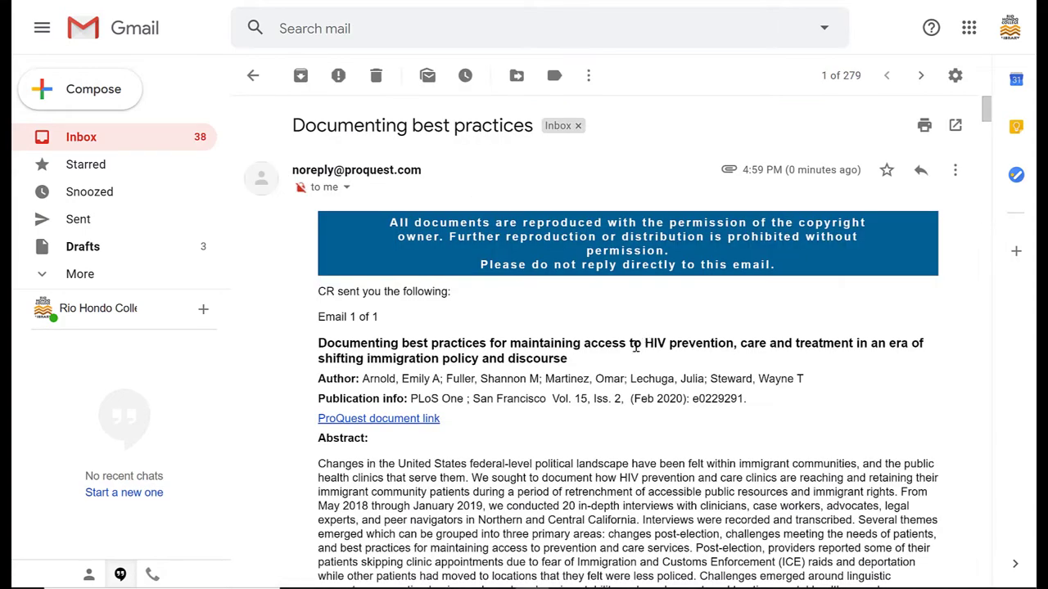
scroll(572, 373, down, 1)
scroll(572, 372, down, 1)
scroll(572, 372, up, 3)
scroll(572, 372, down, 5)
scroll(572, 372, down, 12)
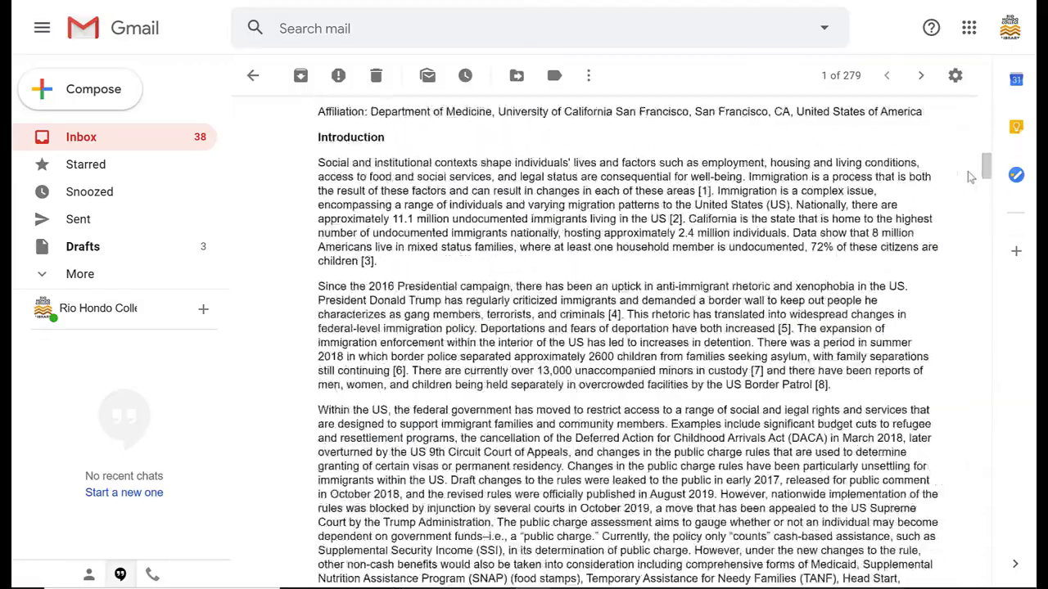
drag(985, 168, 954, 573)
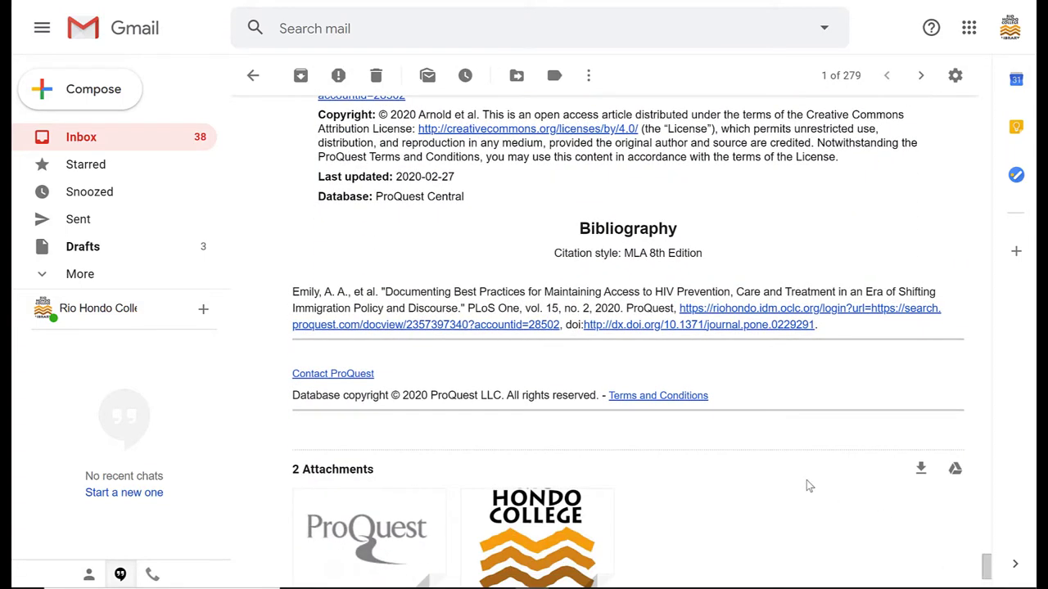
scroll(788, 453, down, 1)
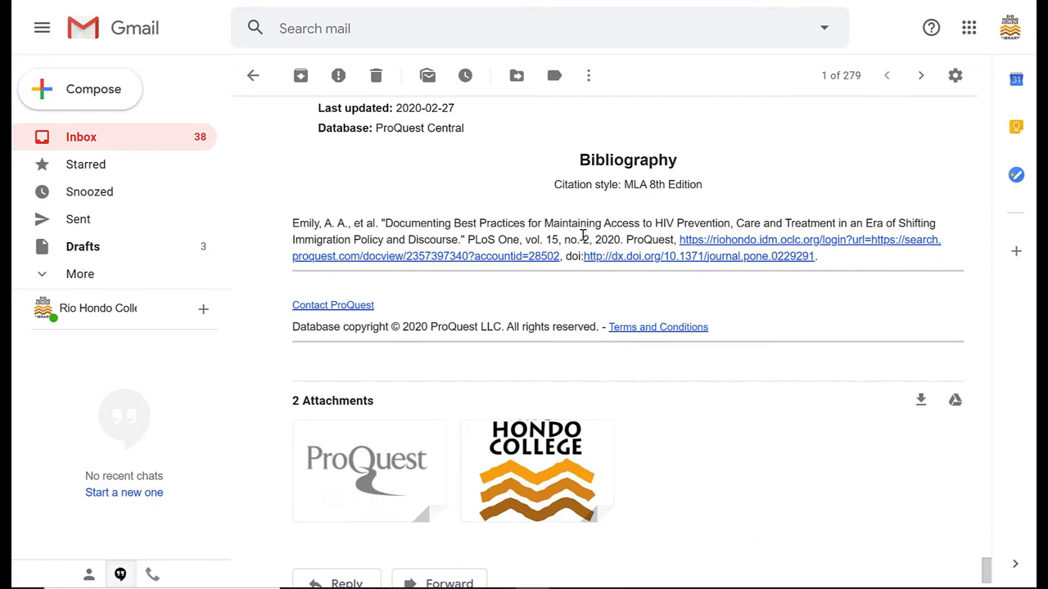
scroll(615, 407, down, 1)
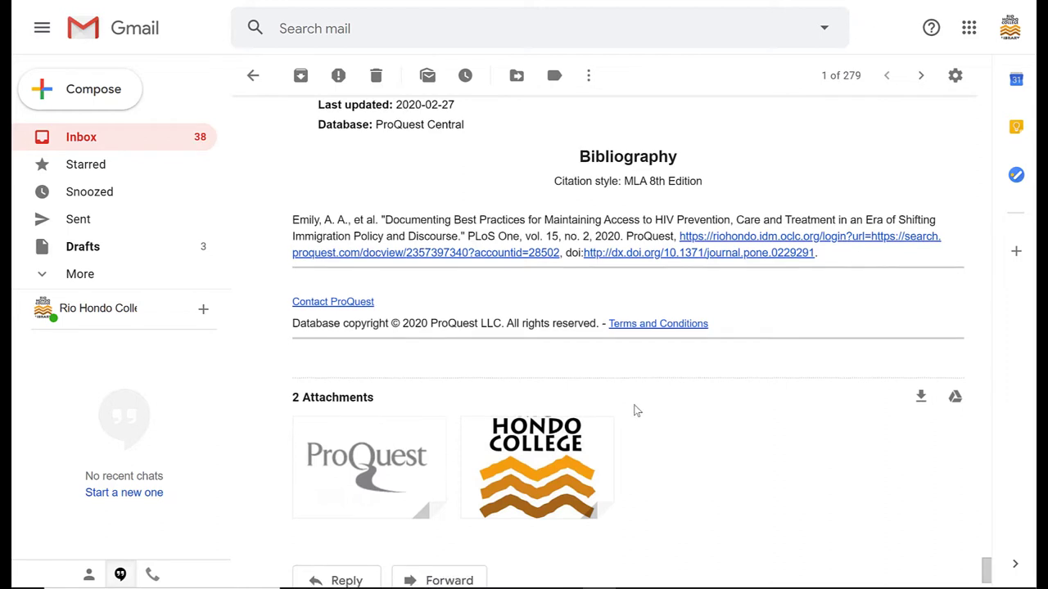
mouse_move(376, 471)
drag(986, 570, 972, 106)
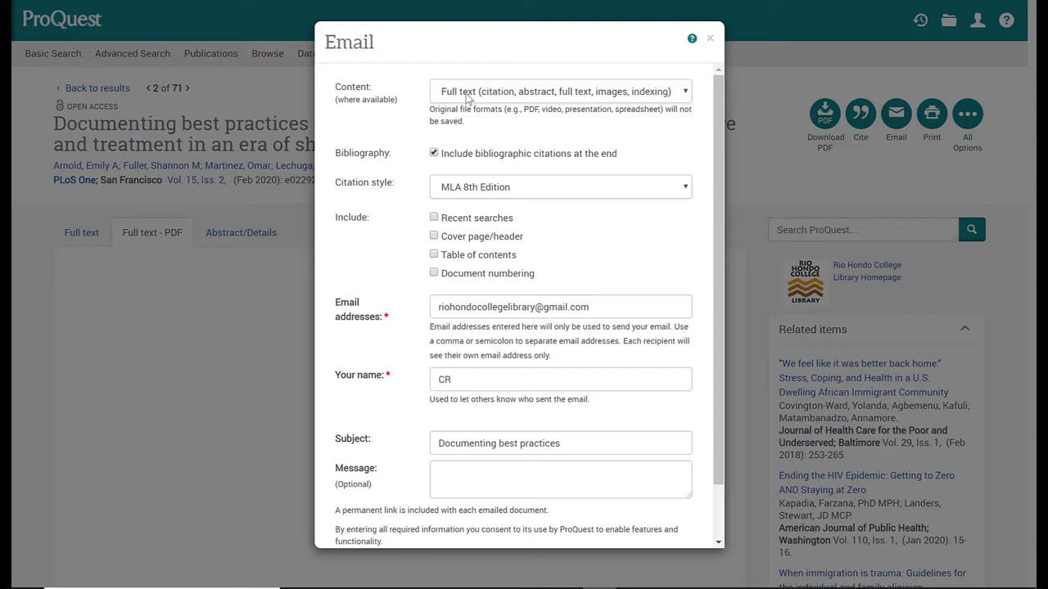
Change the email content to Original file format and send the article again.
click(468, 98)
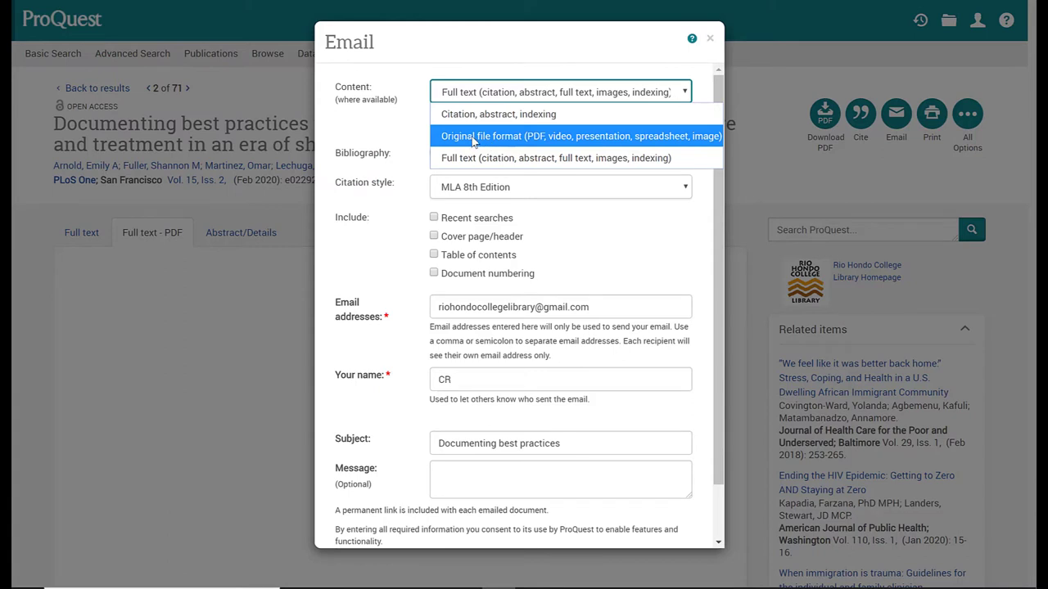
click(472, 142)
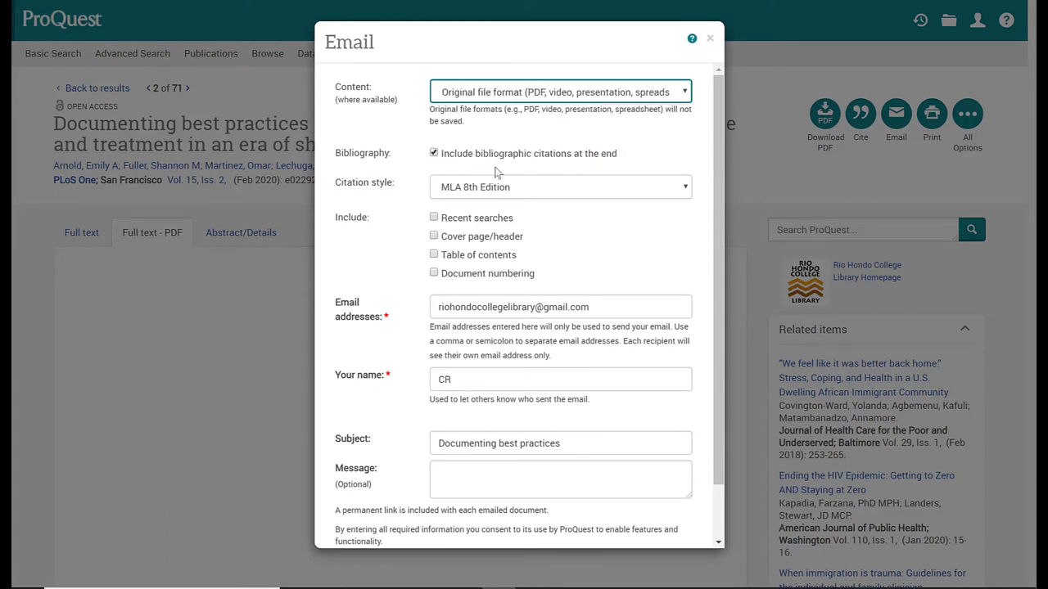
scroll(597, 241, down, 1)
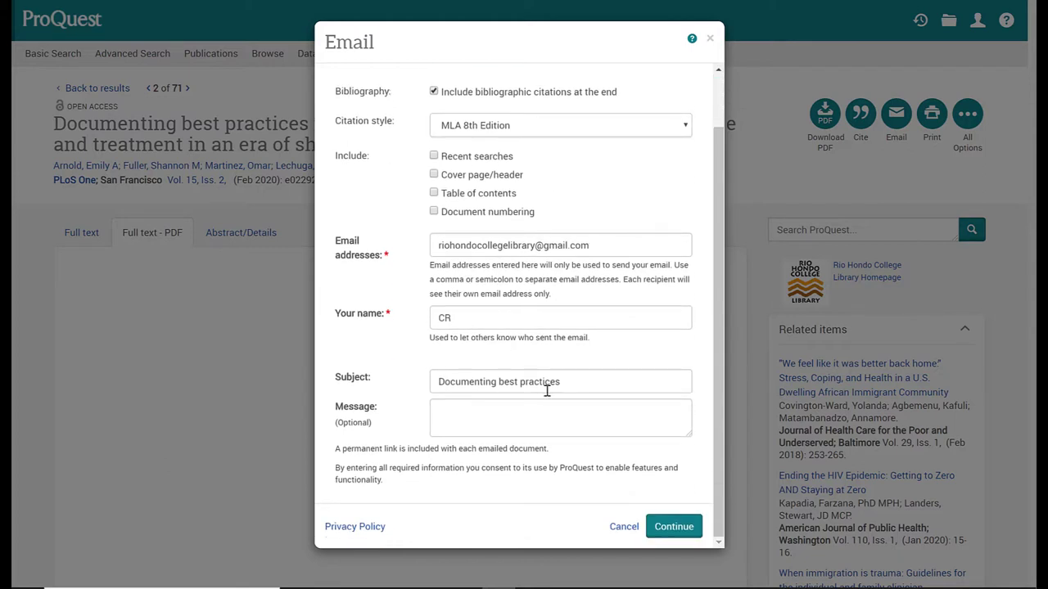
click(676, 528)
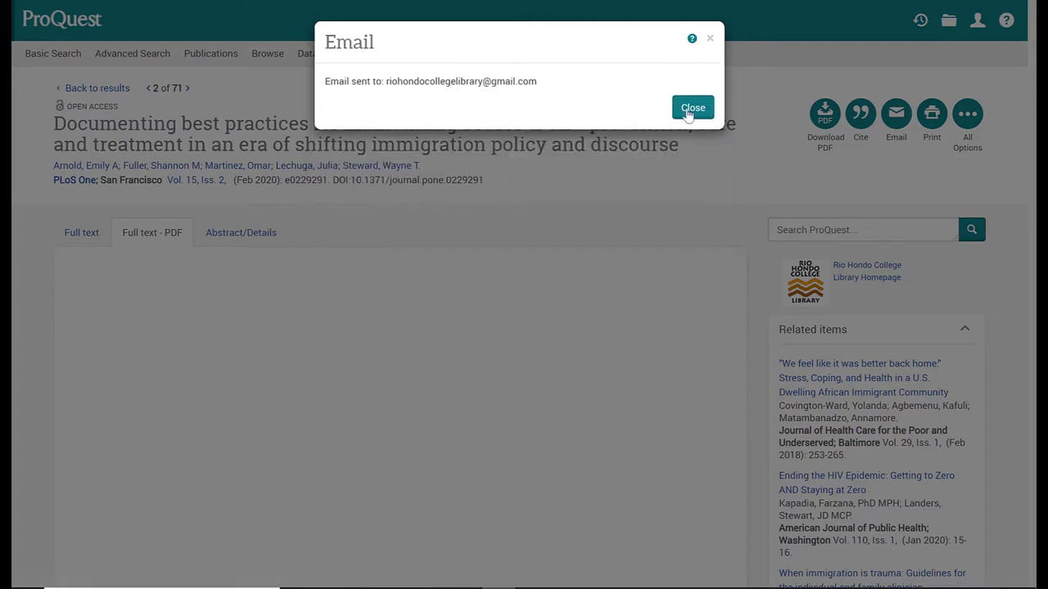
Dismiss the sent confirmation and open the 'Documenting best practices' email, scrolling to its attachments.
click(699, 111)
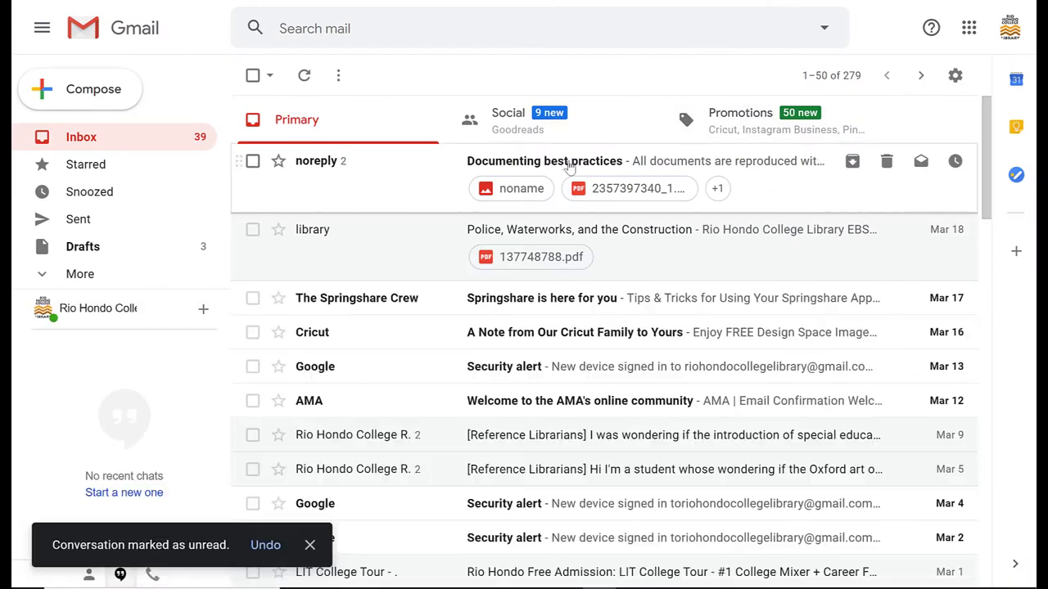
click(569, 168)
scroll(565, 267, down, 3)
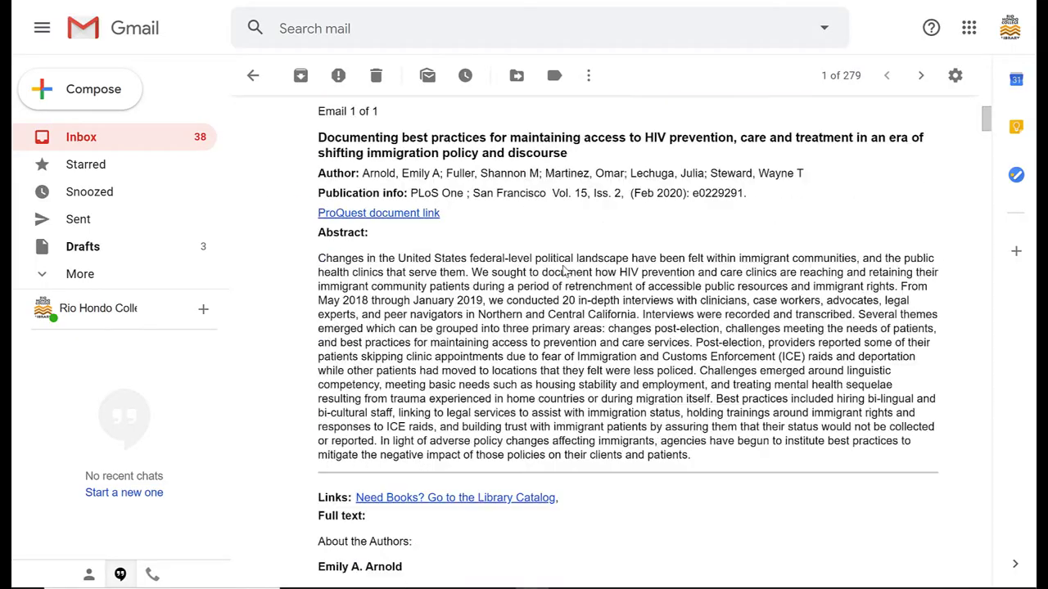
scroll(564, 268, up, 1)
scroll(565, 268, down, 6)
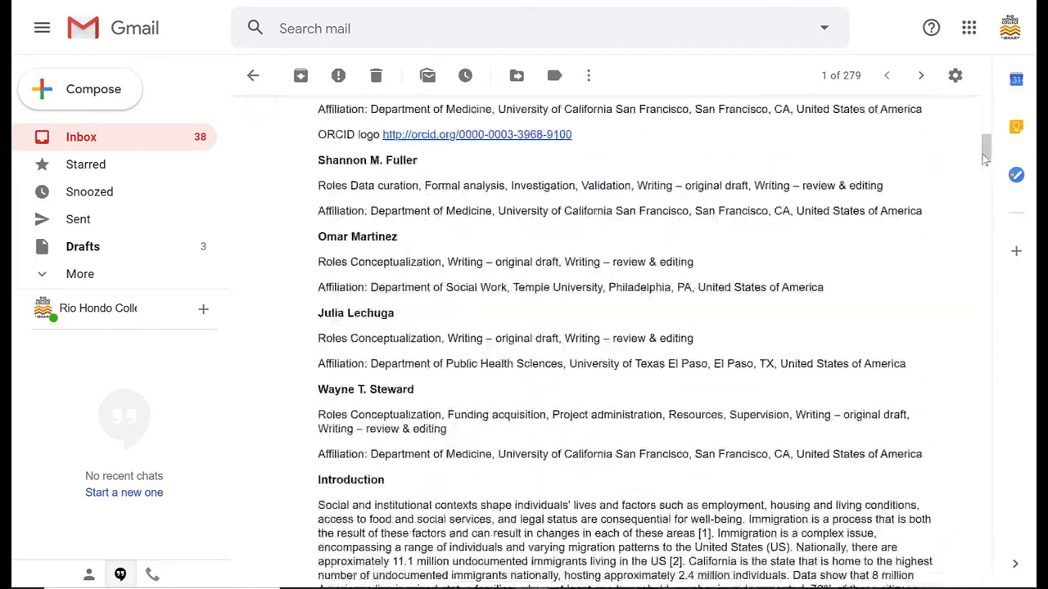
drag(985, 160, 988, 584)
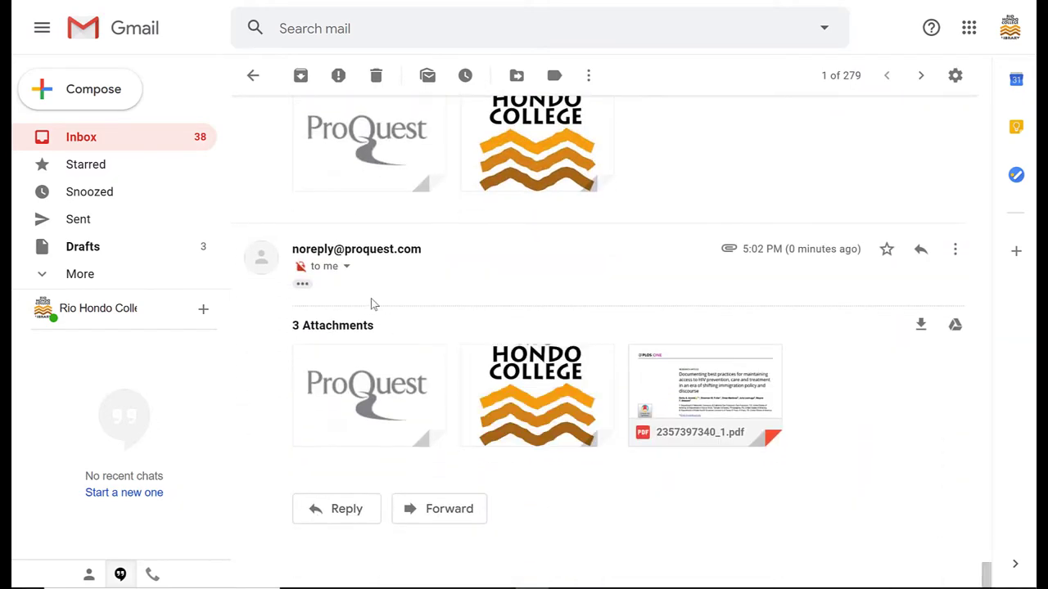
mouse_move(683, 392)
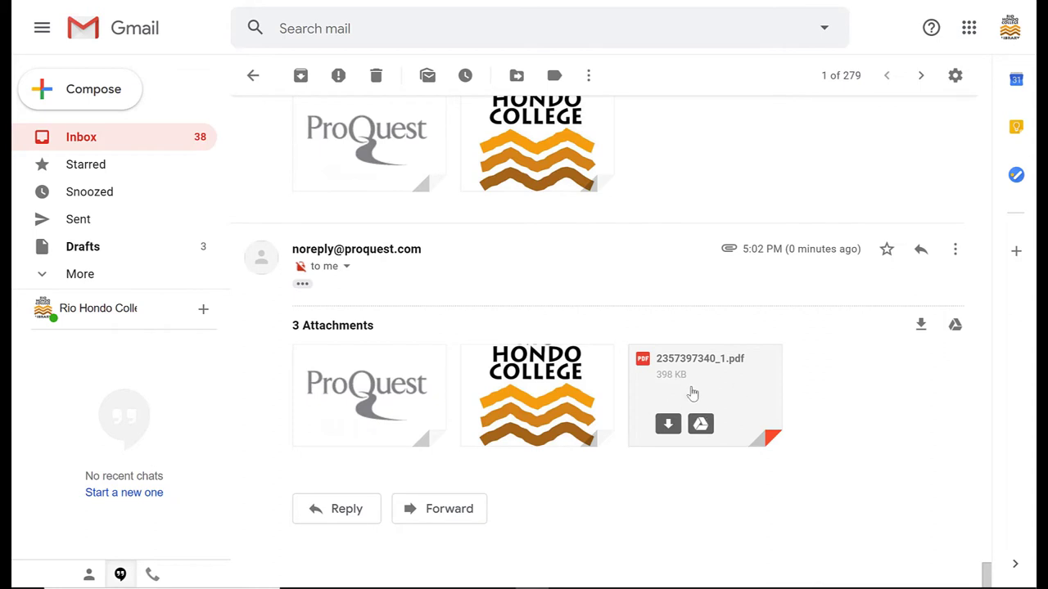
click(702, 385)
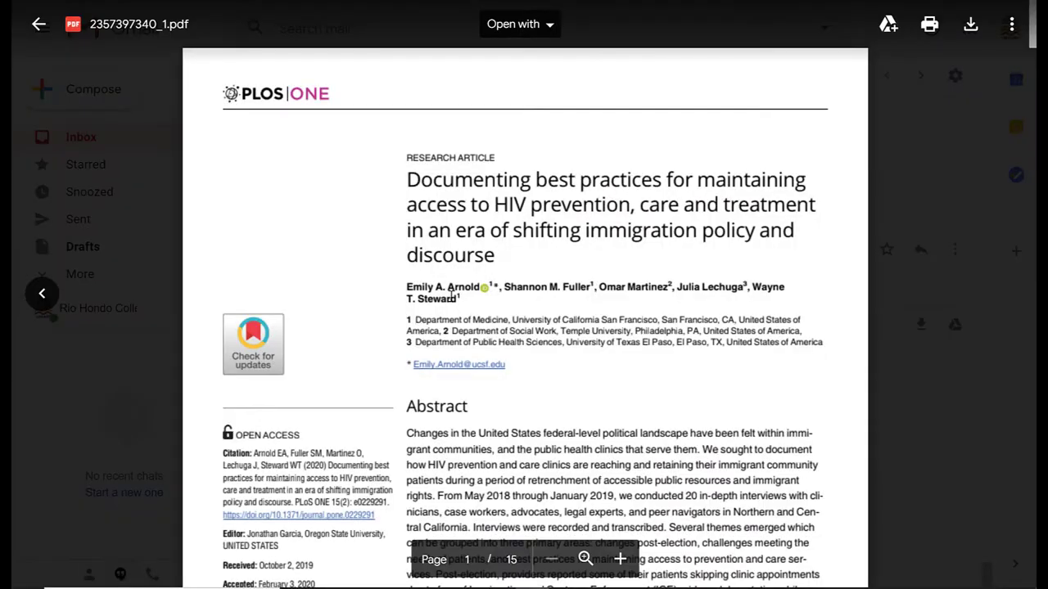
scroll(473, 276, down, 7)
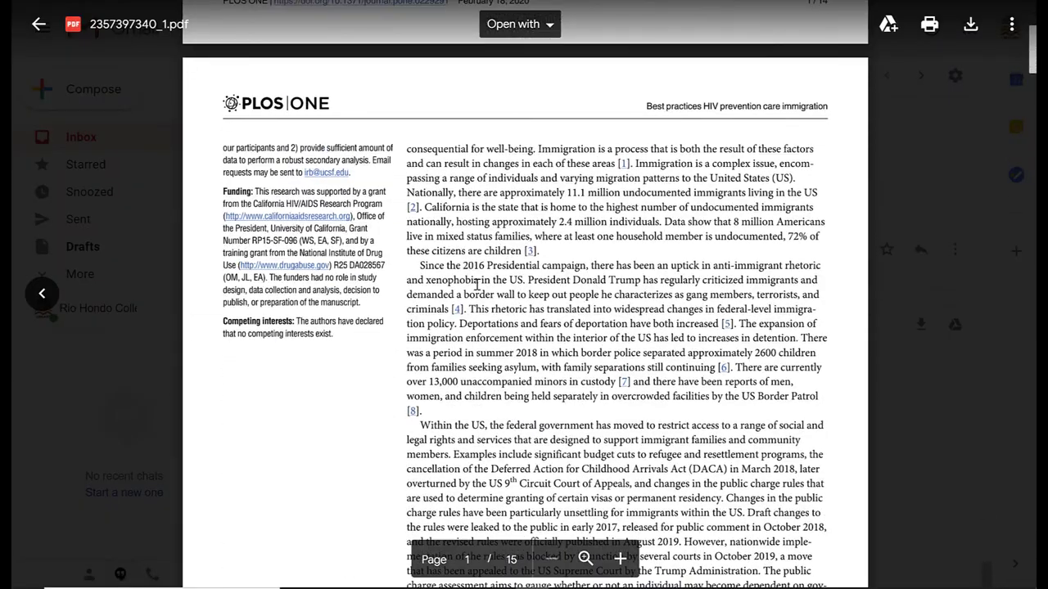
scroll(478, 285, up, 7)
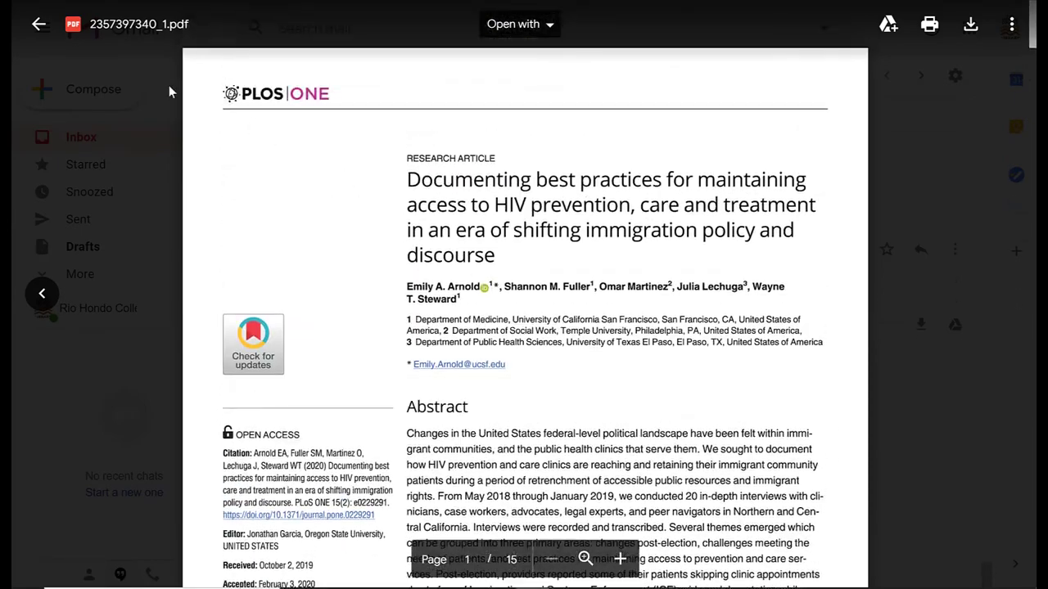
Close the Gmail preview, keep 'Original file format' as ProQuest email content, and close the form unsent.
click(38, 26)
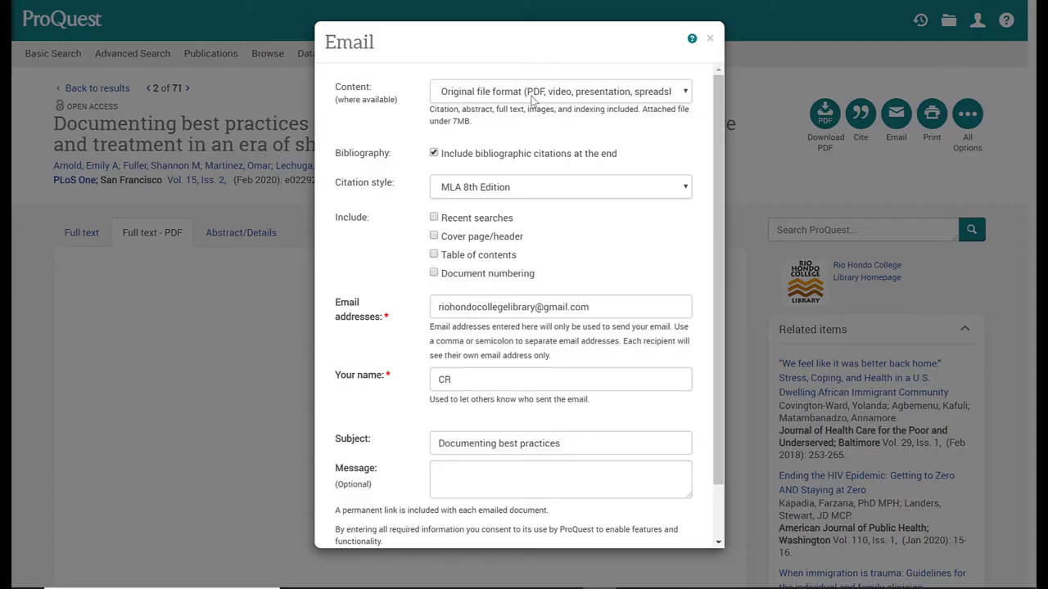
click(538, 96)
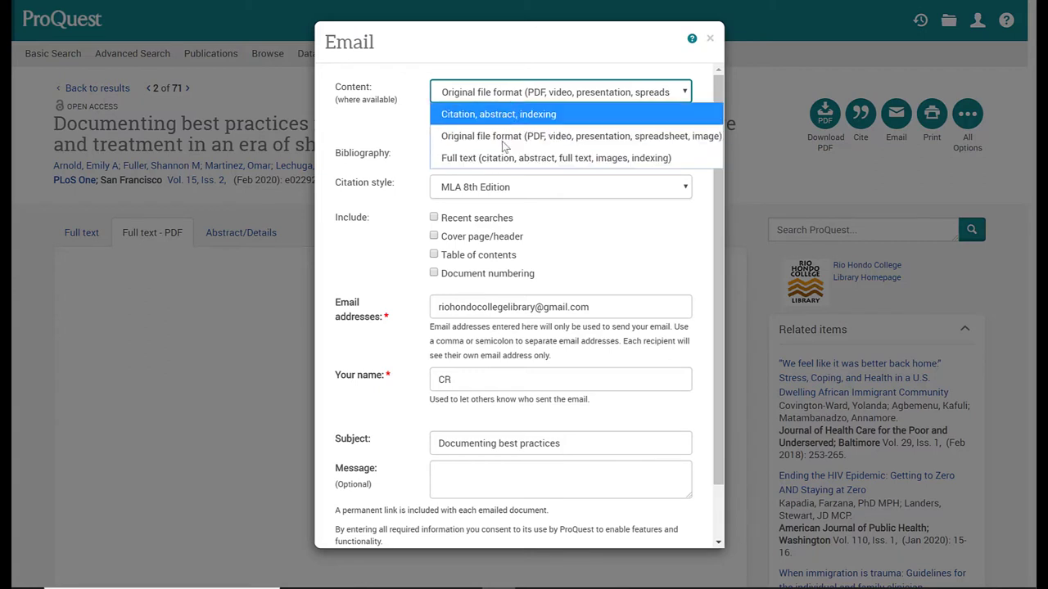
click(506, 136)
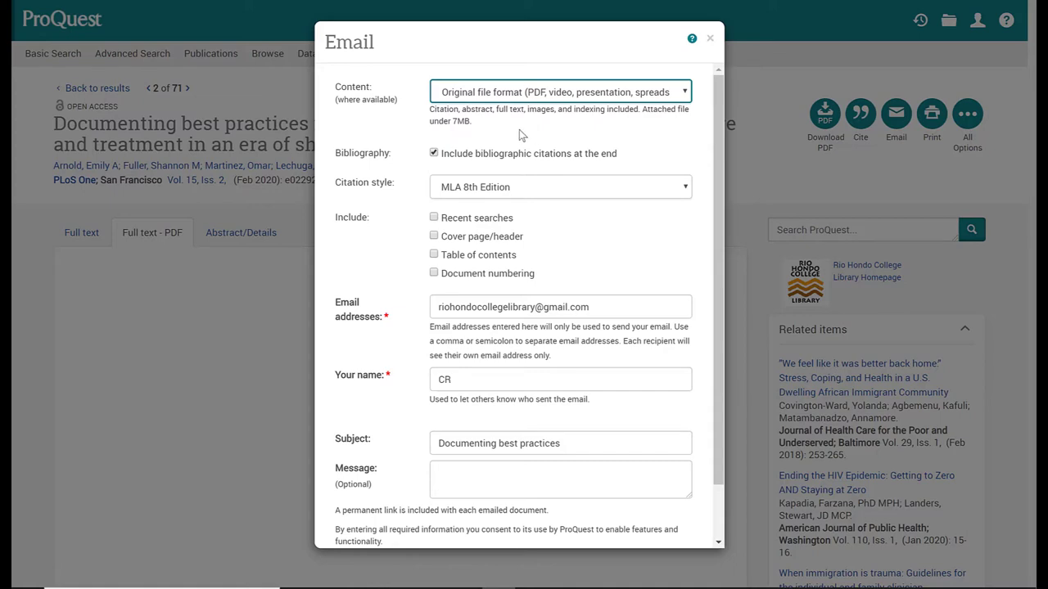
click(709, 39)
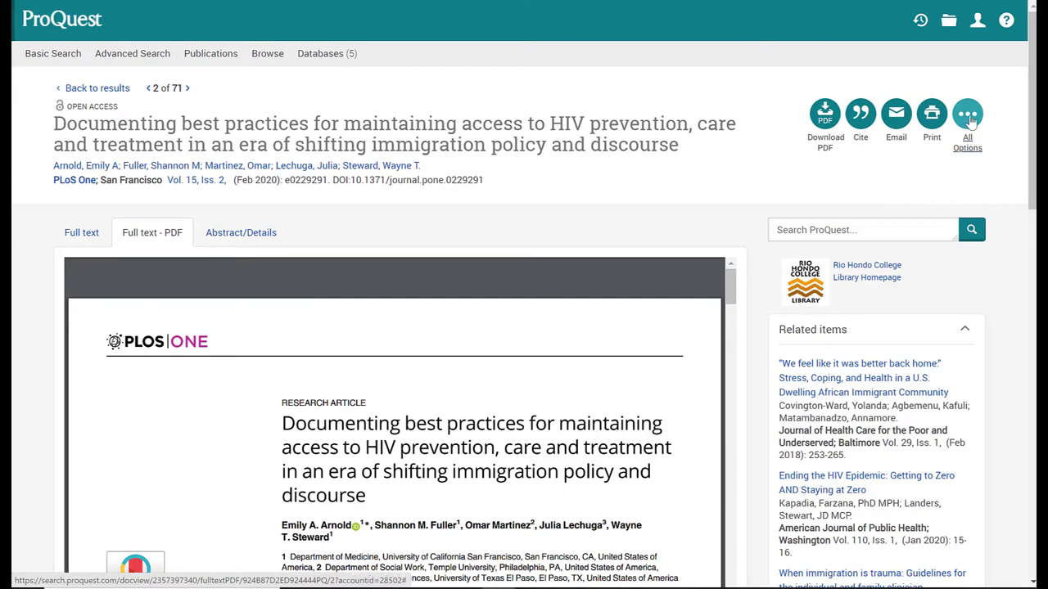
click(968, 117)
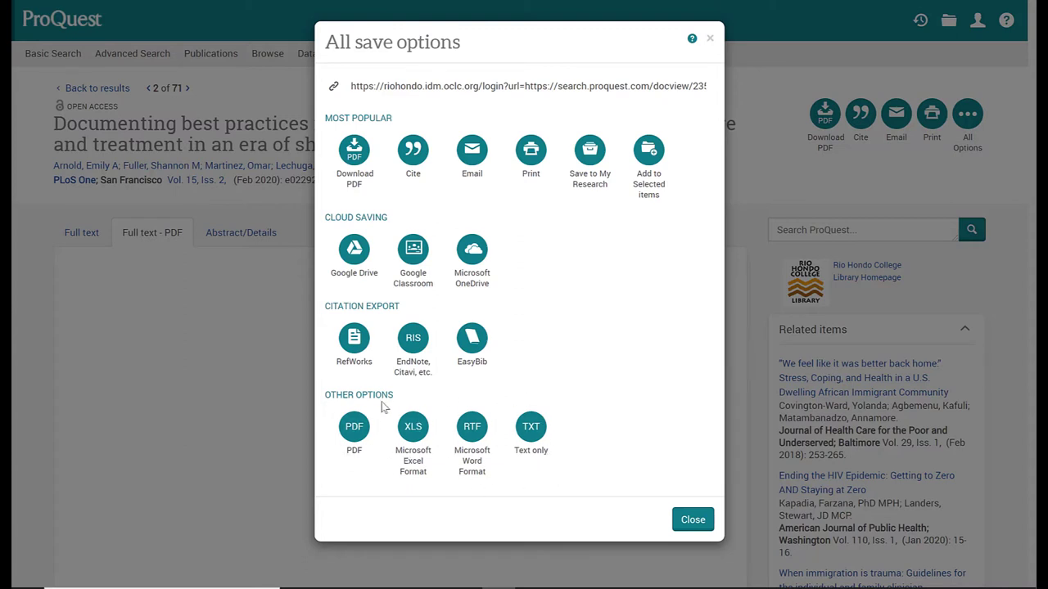
click(539, 446)
click(693, 520)
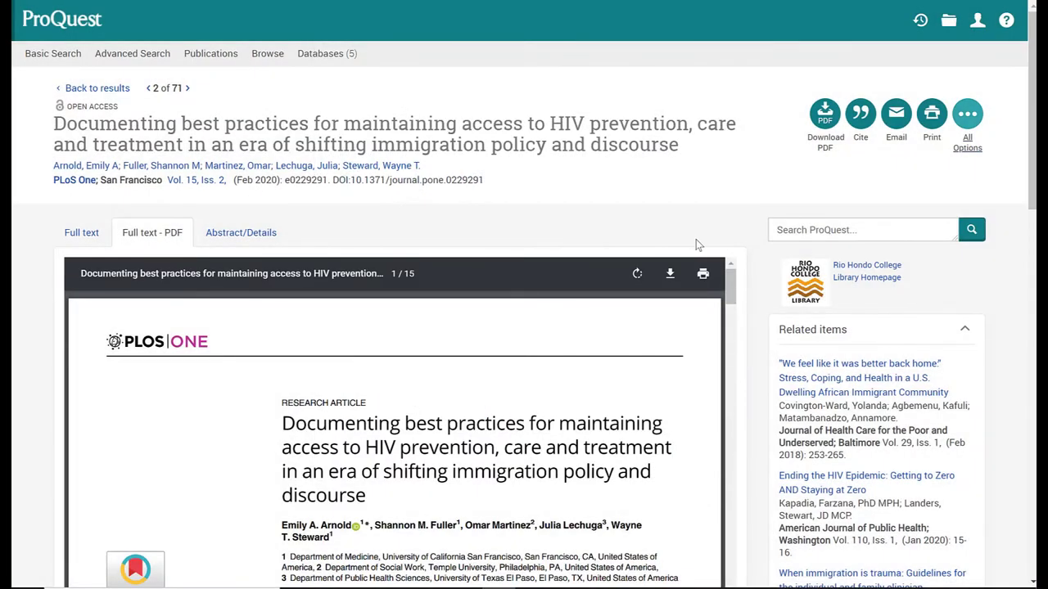
scroll(761, 202, down, 3)
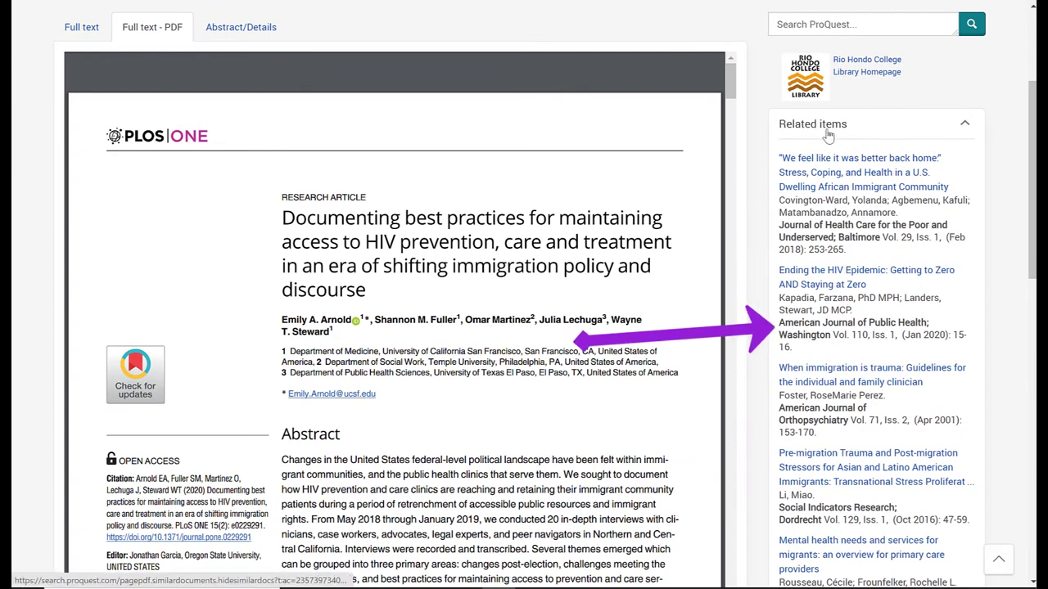
scroll(979, 198, down, 1)
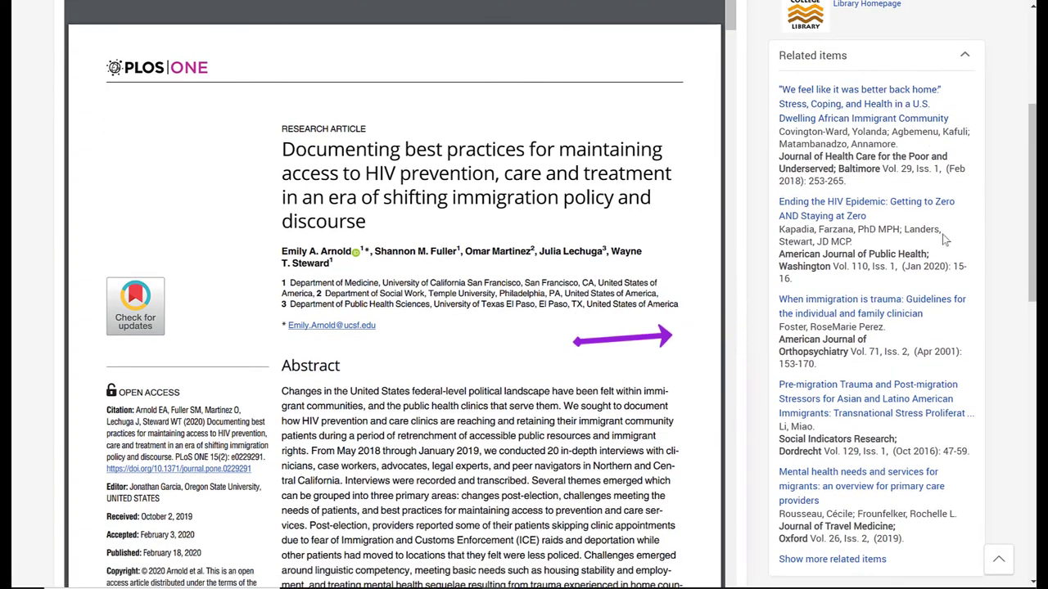
scroll(976, 215, down, 2)
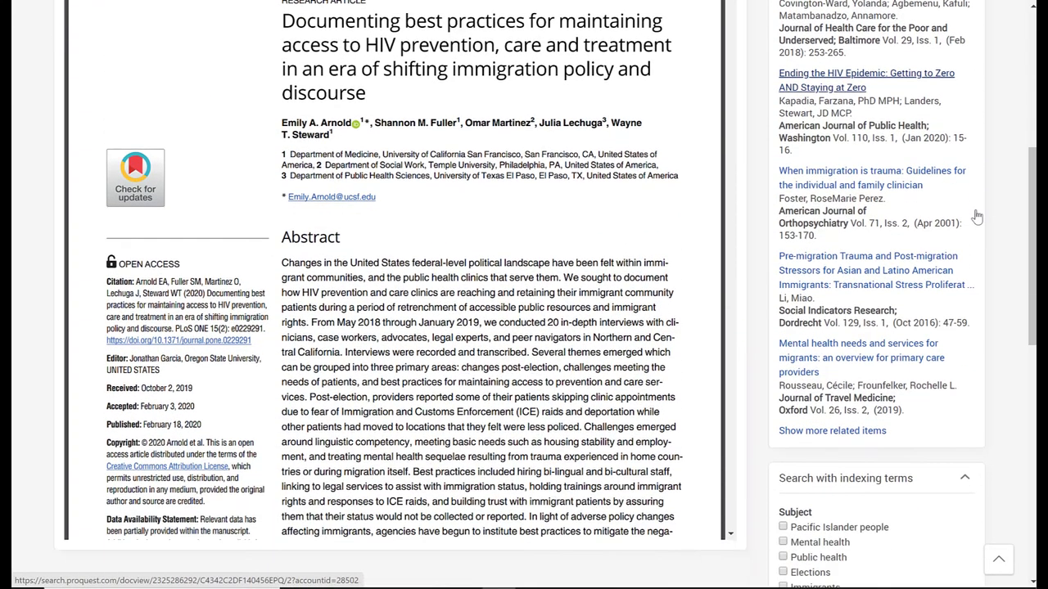
scroll(989, 216, down, 1)
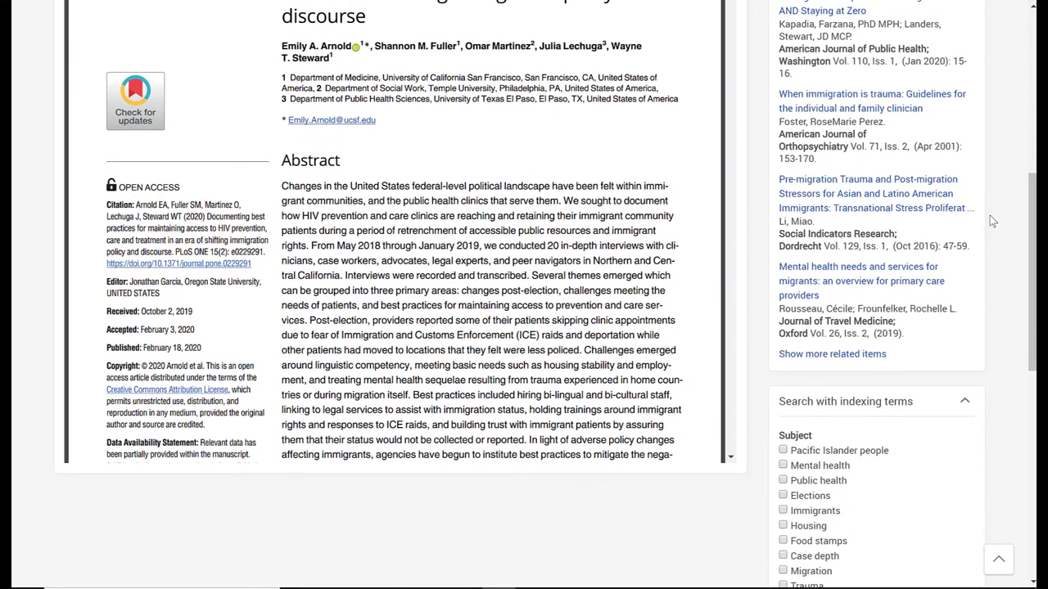
scroll(990, 215, down, 1)
scroll(989, 215, up, 3)
scroll(989, 215, up, 1)
scroll(990, 215, down, 1)
scroll(967, 299, down, 1)
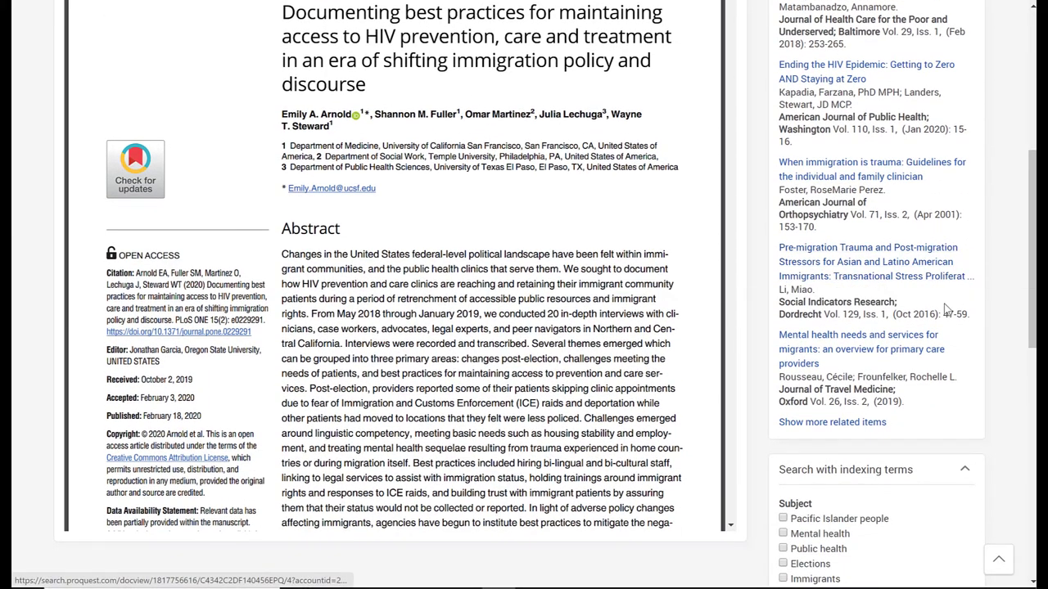
scroll(988, 315, up, 6)
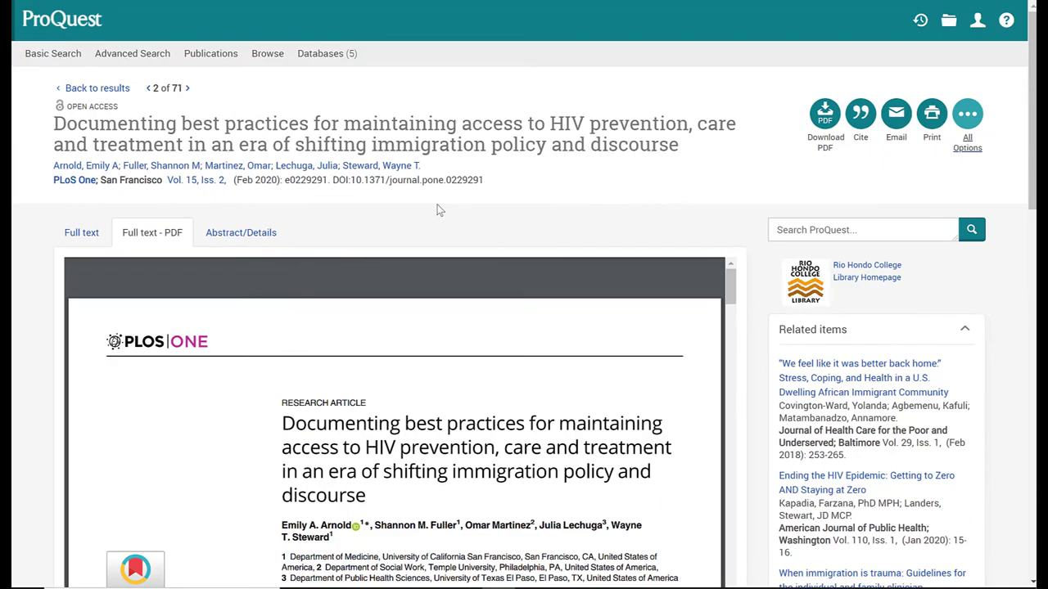
Go back to the 71 filtered 'border wall' results and scroll through the list.
click(97, 88)
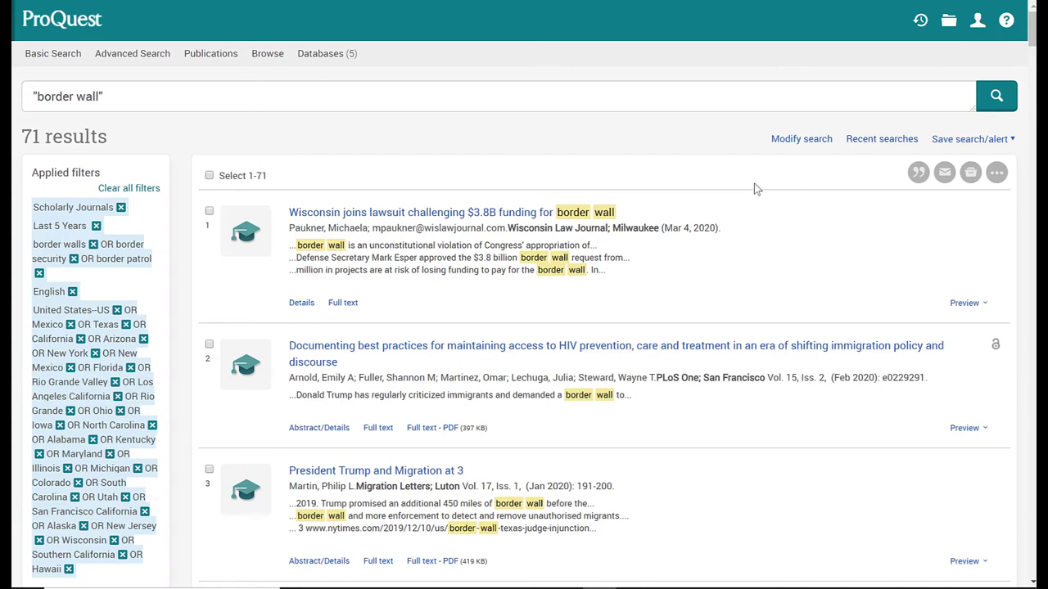
scroll(757, 188, down, 1)
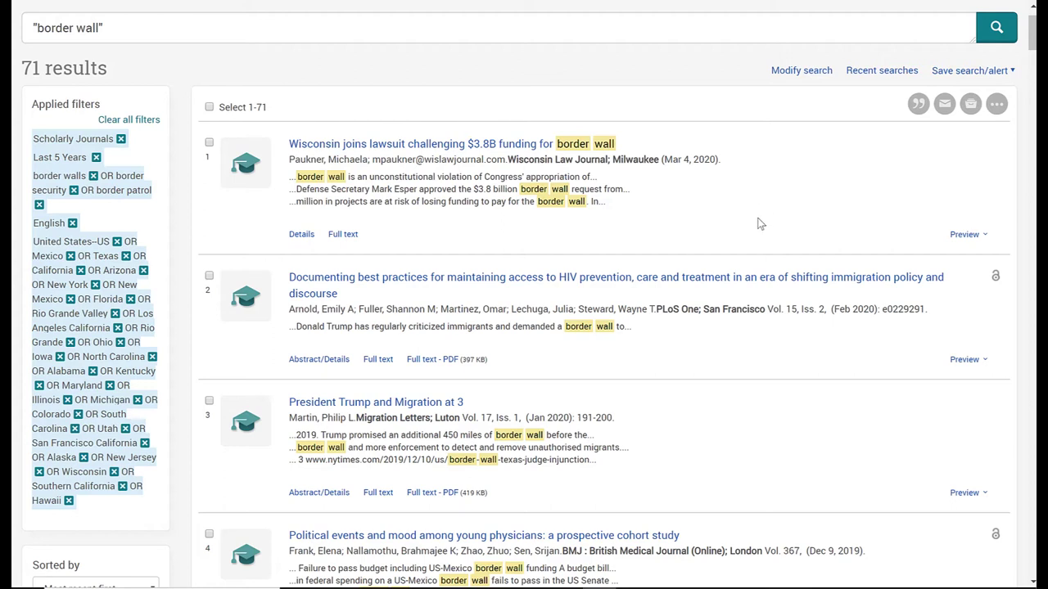
scroll(760, 223, up, 1)
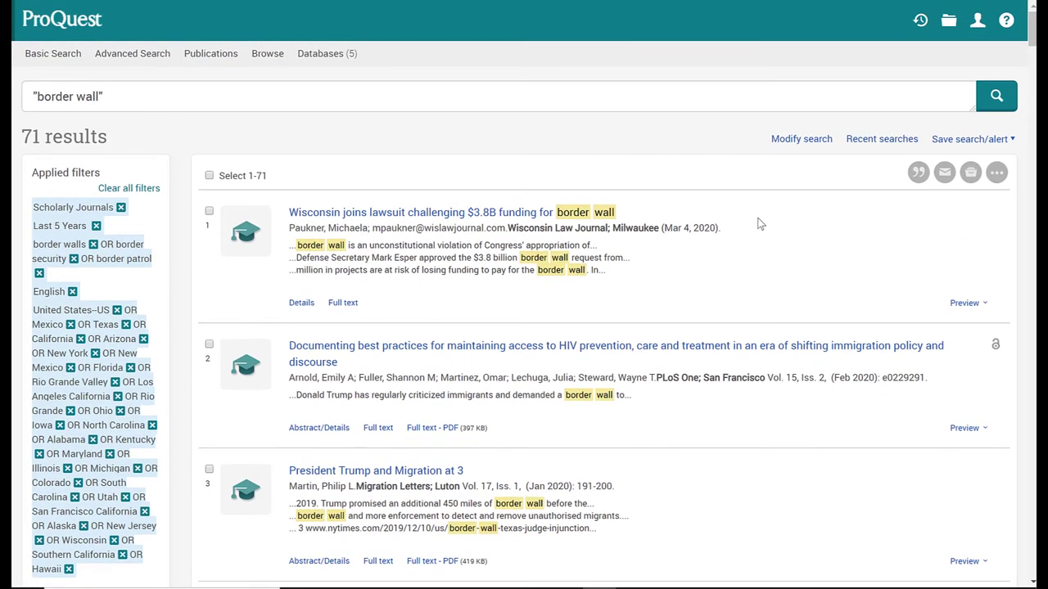
scroll(759, 223, down, 1)
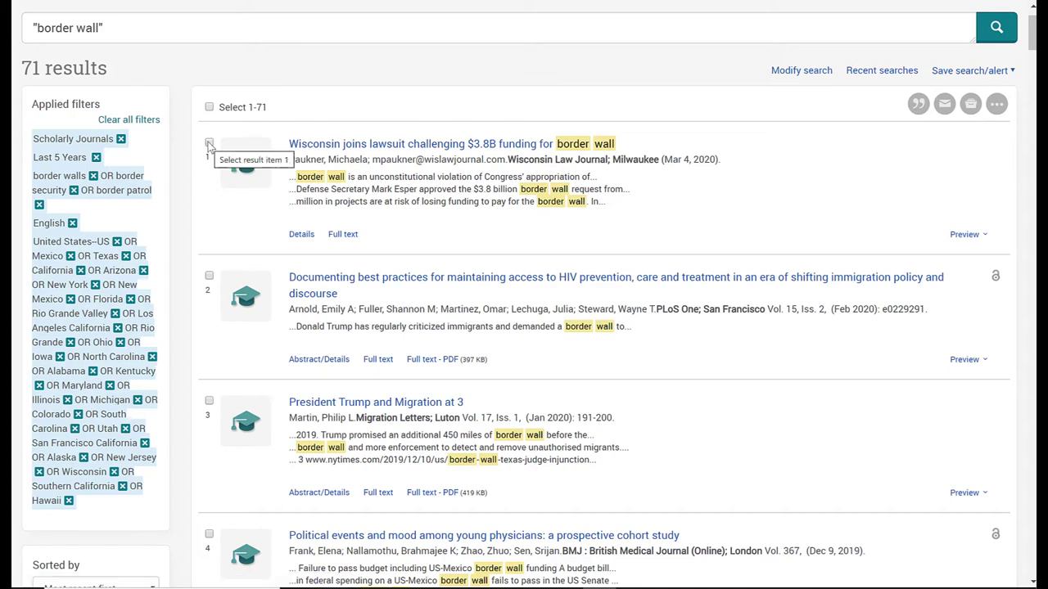
Select the Wisconsin lawsuit, HIV prevention, and 'President Trump and Migration at 3' results.
click(209, 144)
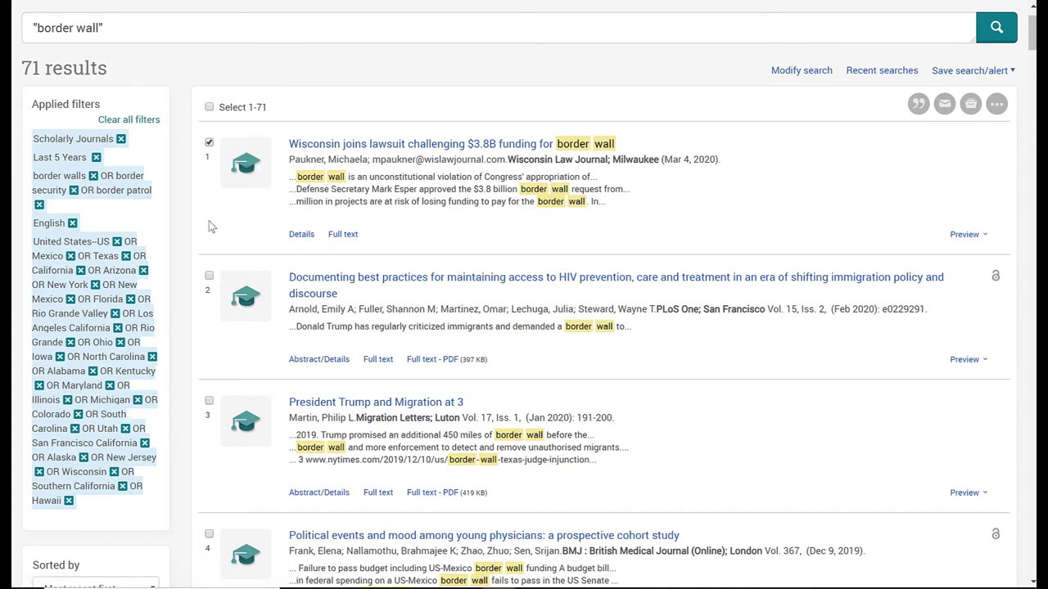
click(209, 277)
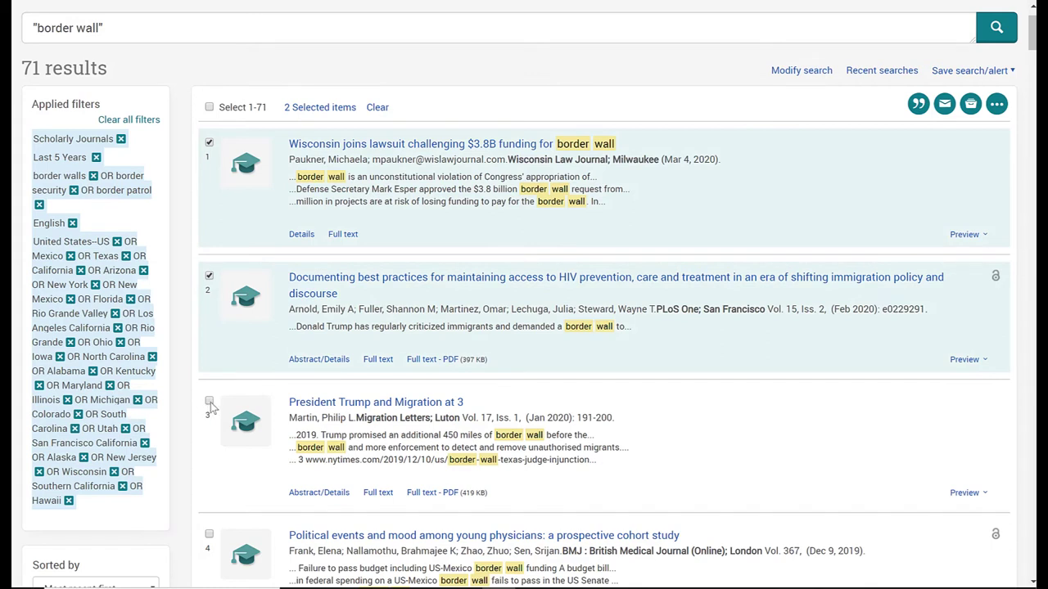
click(209, 402)
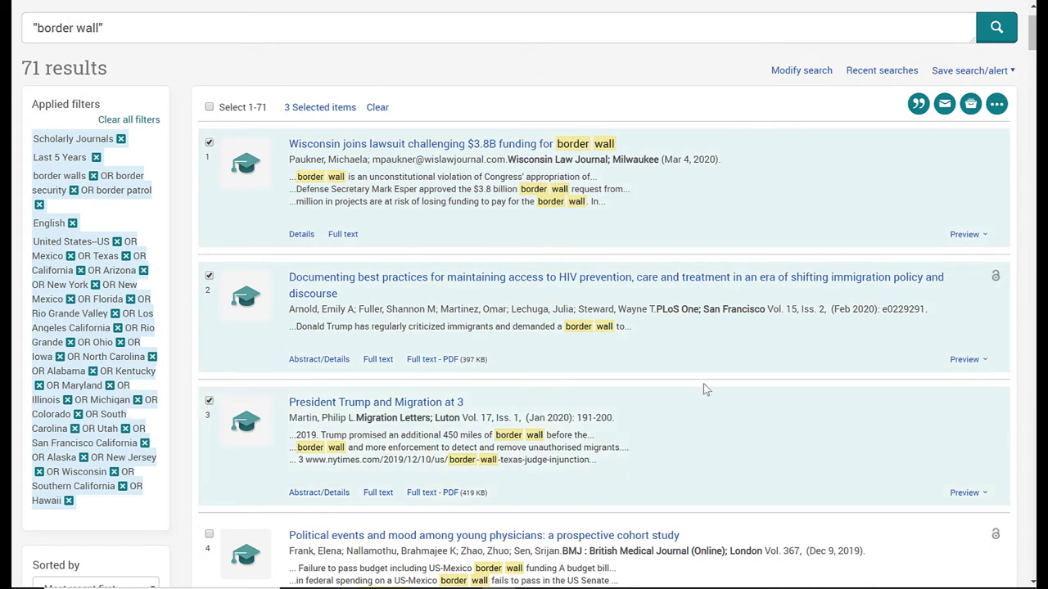
scroll(702, 364, up, 1)
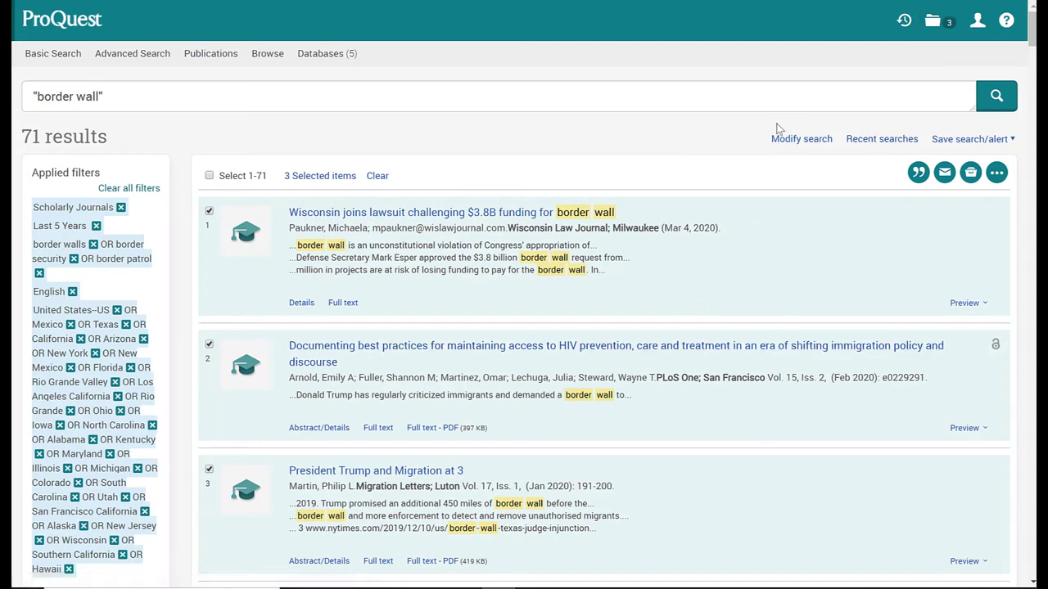
Open the Selected Items folder showing the 3 gathered articles.
click(933, 24)
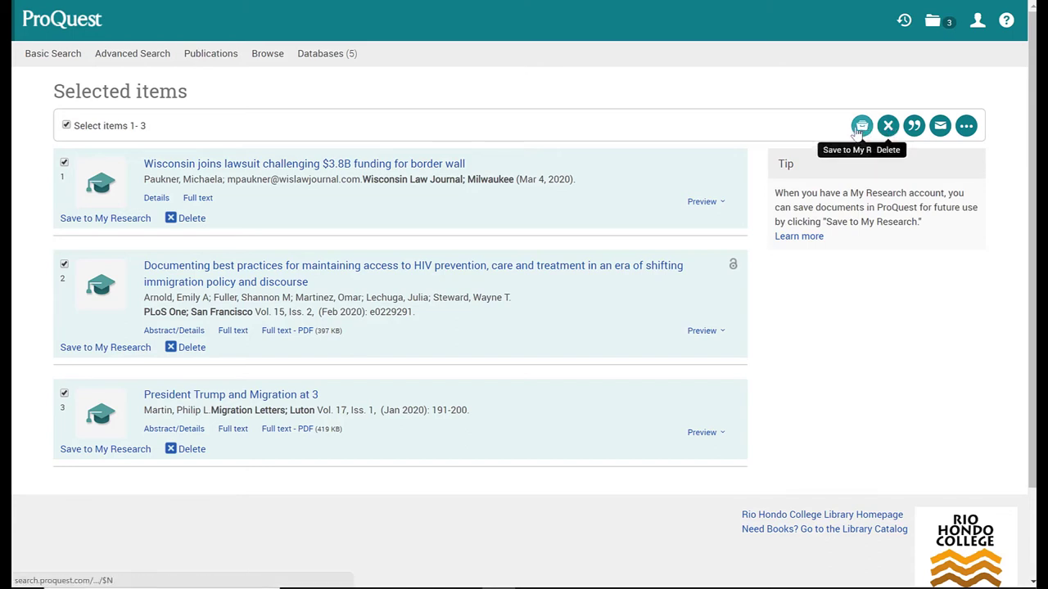
Generate and review the MLA 8th Edition Works Cited for the three selected articles.
click(914, 128)
scroll(515, 256, down, 2)
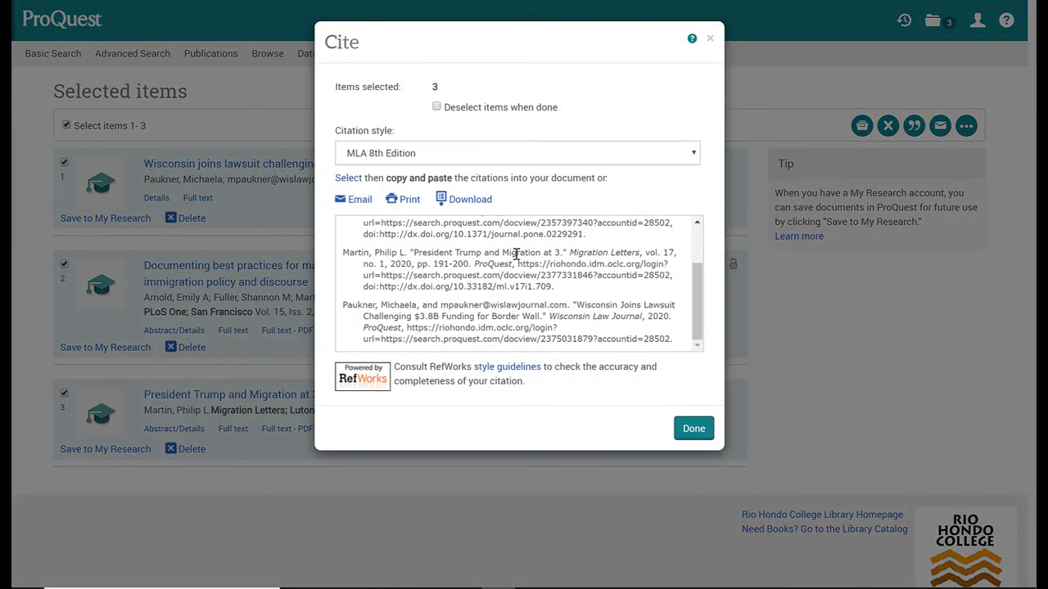
scroll(516, 255, up, 3)
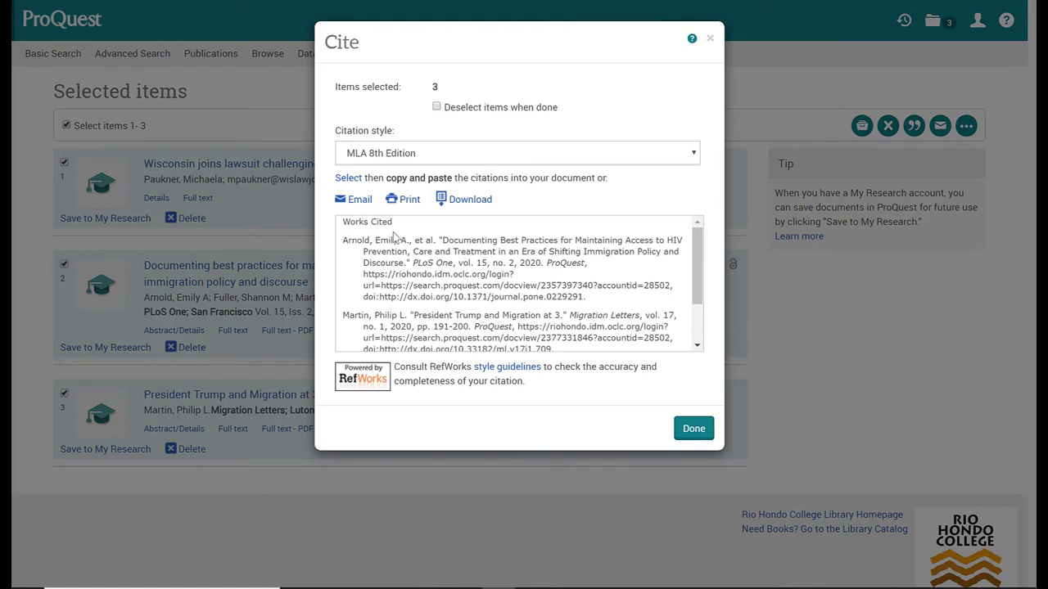
scroll(475, 270, down, 2)
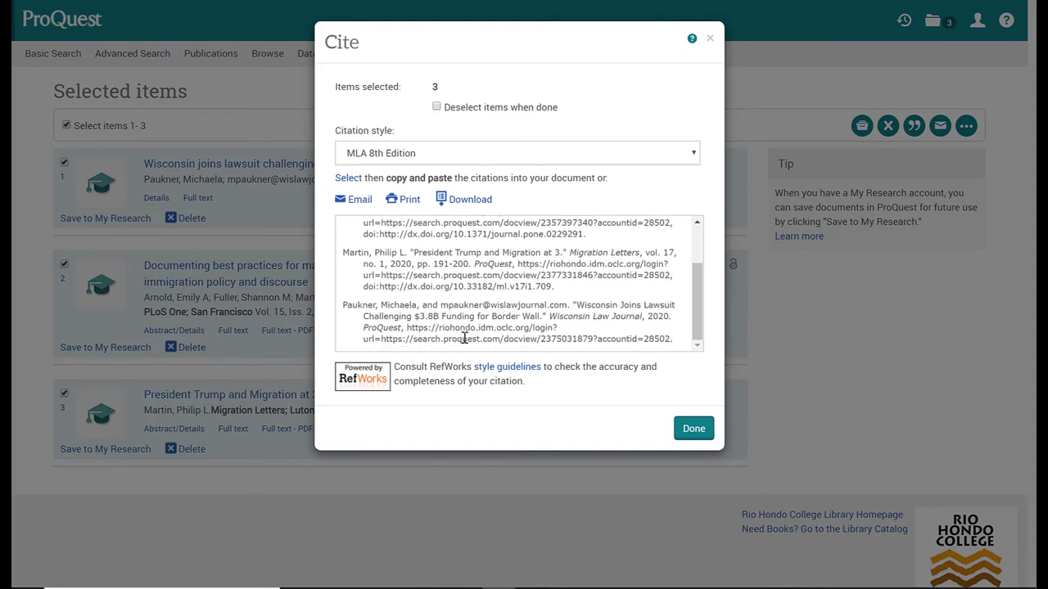
scroll(453, 301, up, 2)
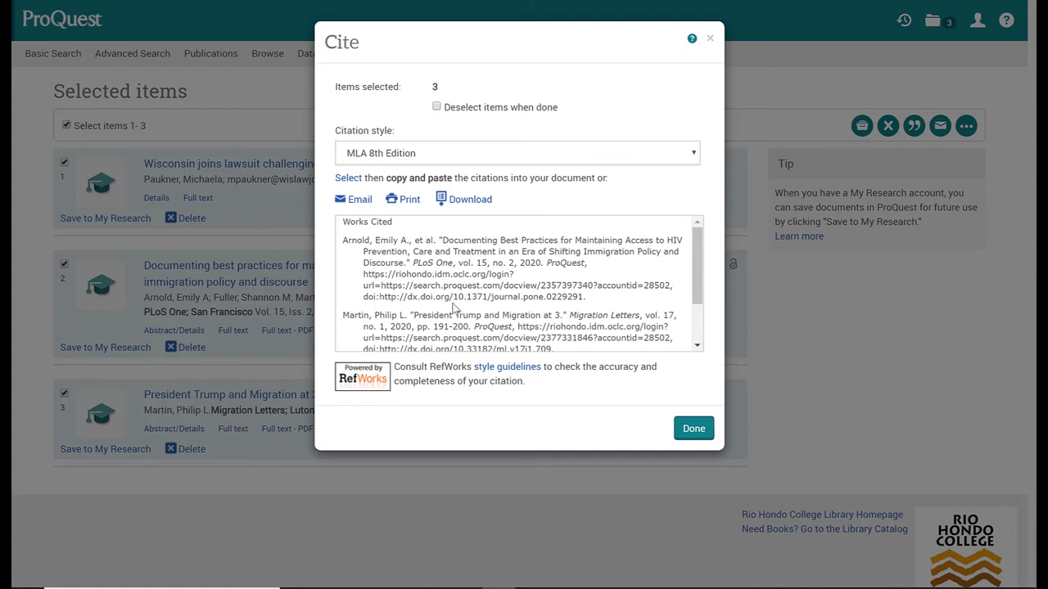
scroll(453, 304, down, 3)
scroll(455, 303, up, 3)
scroll(505, 309, down, 2)
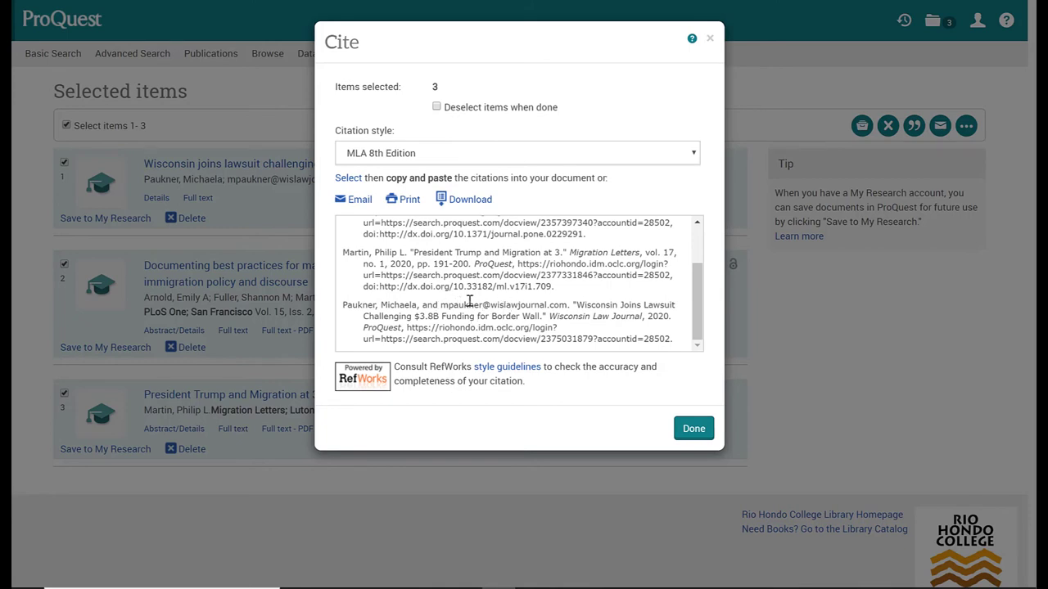
scroll(469, 301, up, 2)
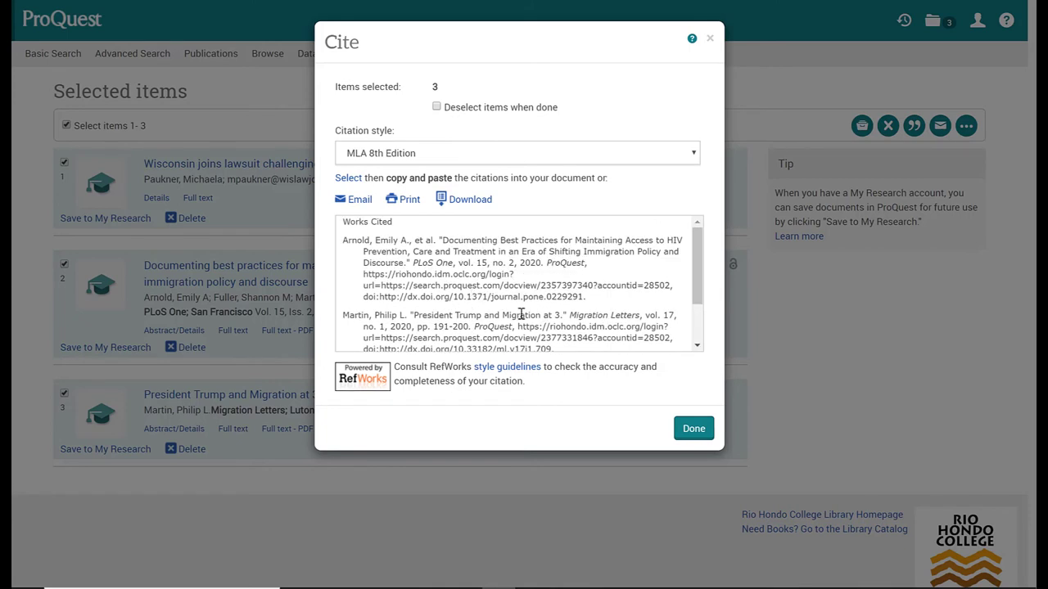
scroll(520, 314, down, 2)
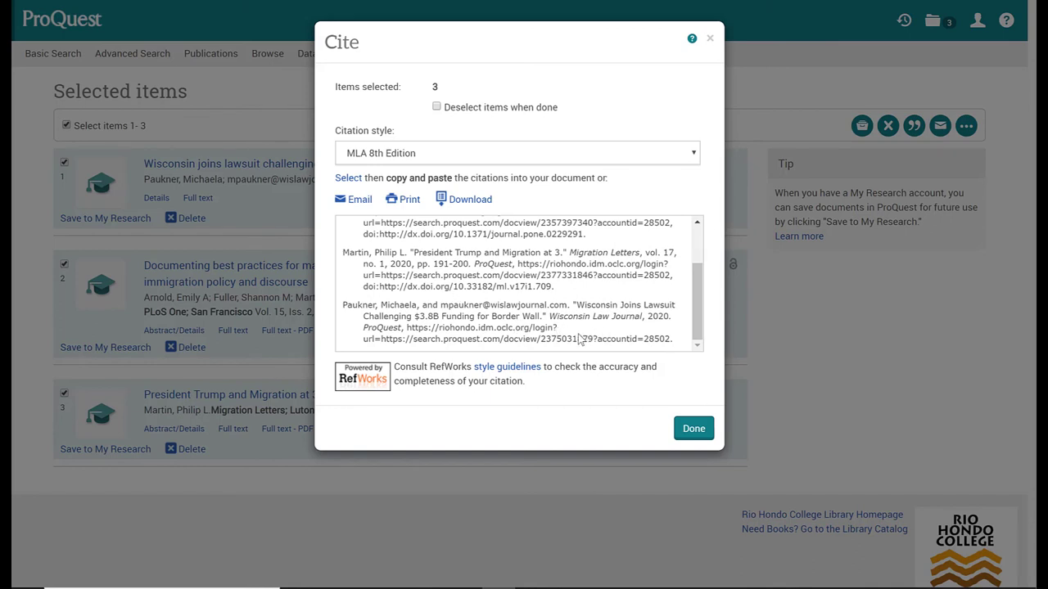
scroll(580, 335, up, 2)
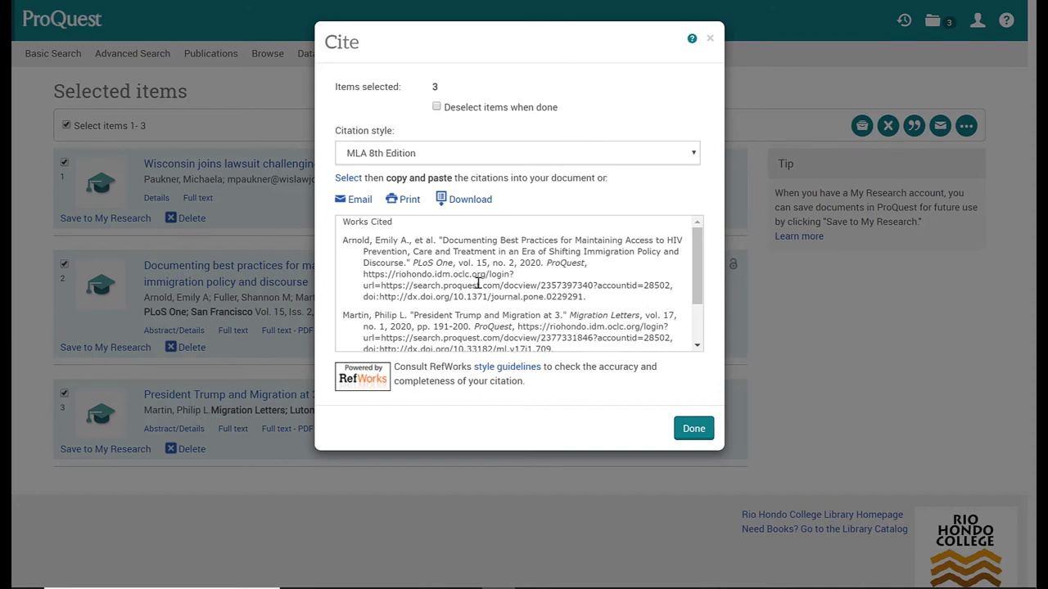
scroll(474, 283, down, 2)
scroll(475, 283, up, 2)
Open the Email form for the 3 selected articles, keeping original files with MLA 8th Edition citations.
click(710, 38)
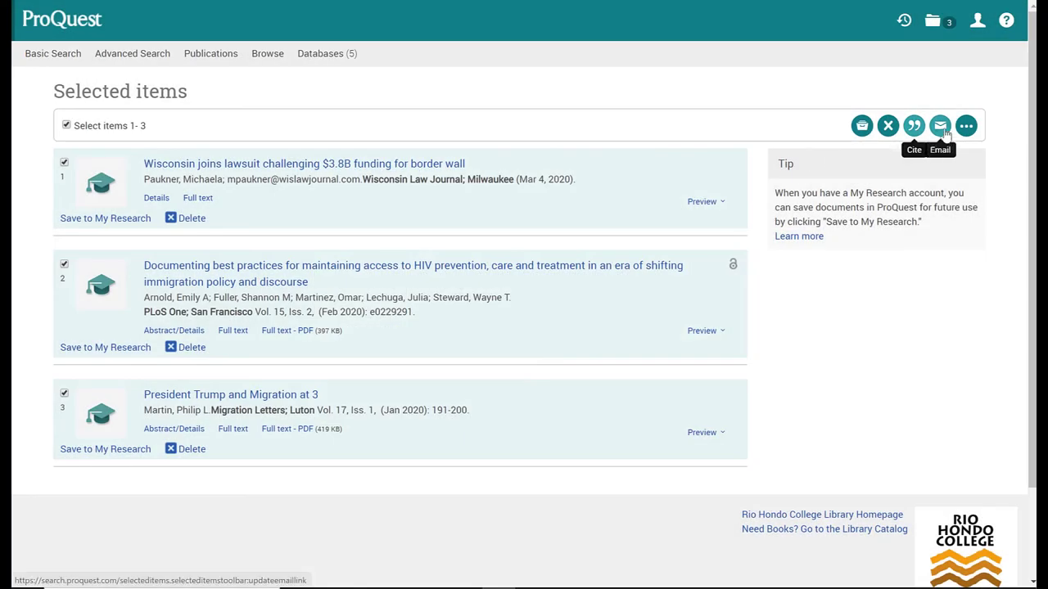
click(939, 128)
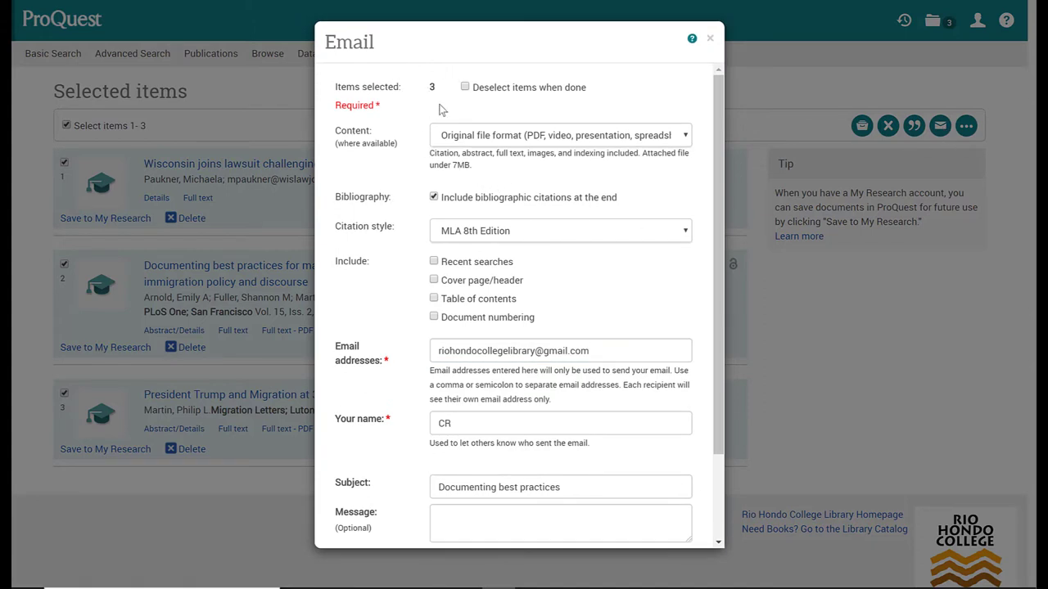
click(507, 138)
click(496, 139)
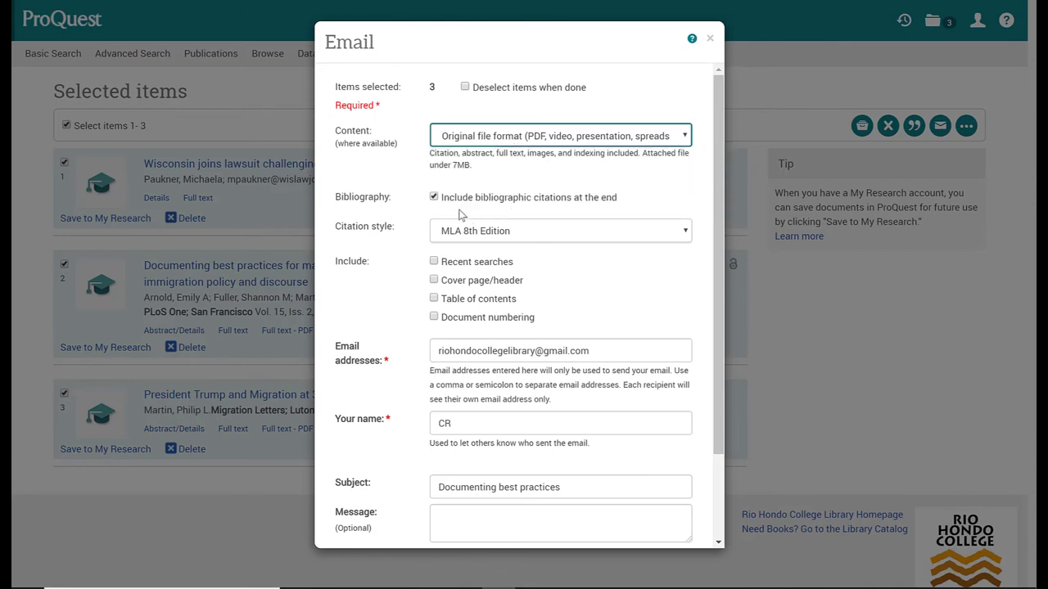
drag(714, 204, 708, 308)
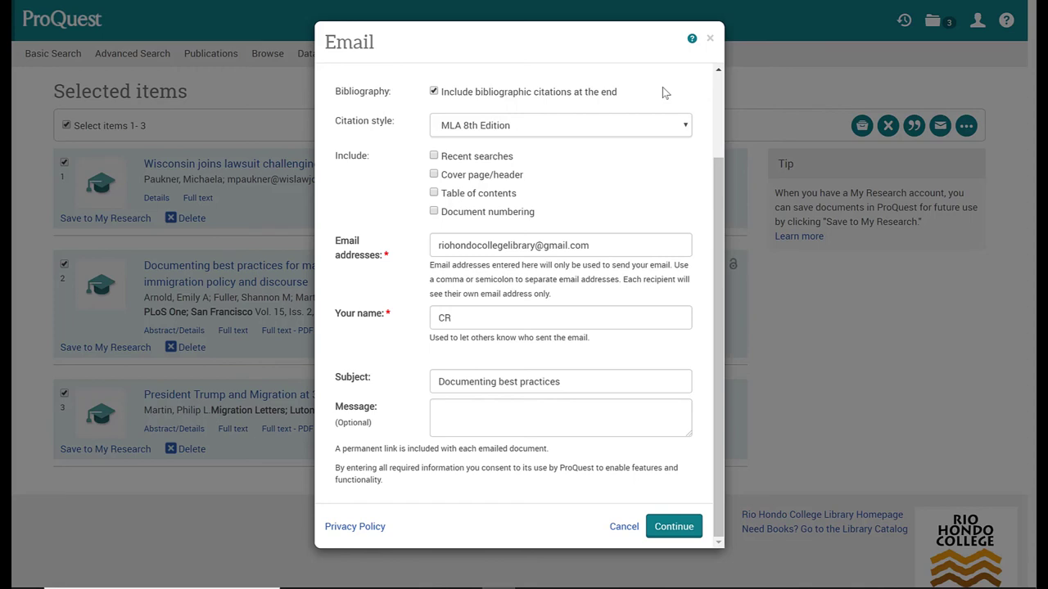
scroll(662, 87, up, 2)
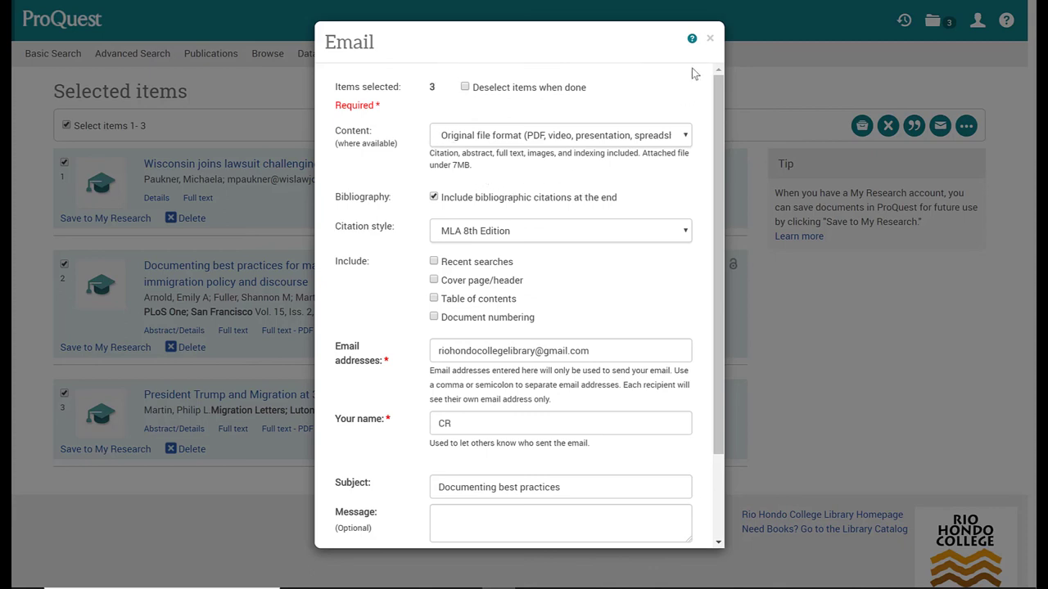
Close the three-article Email form without sending it.
click(709, 40)
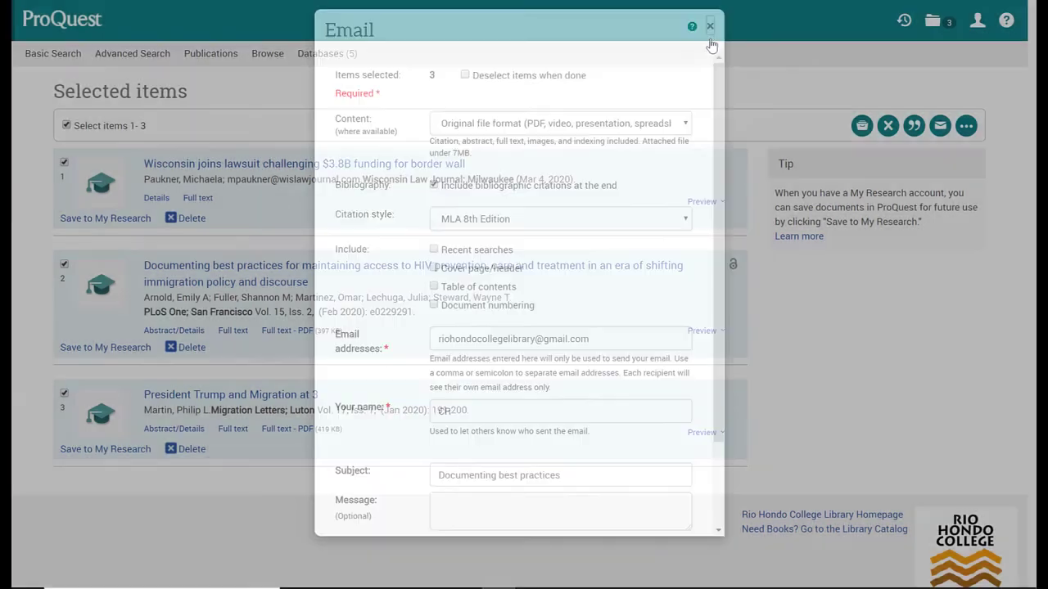